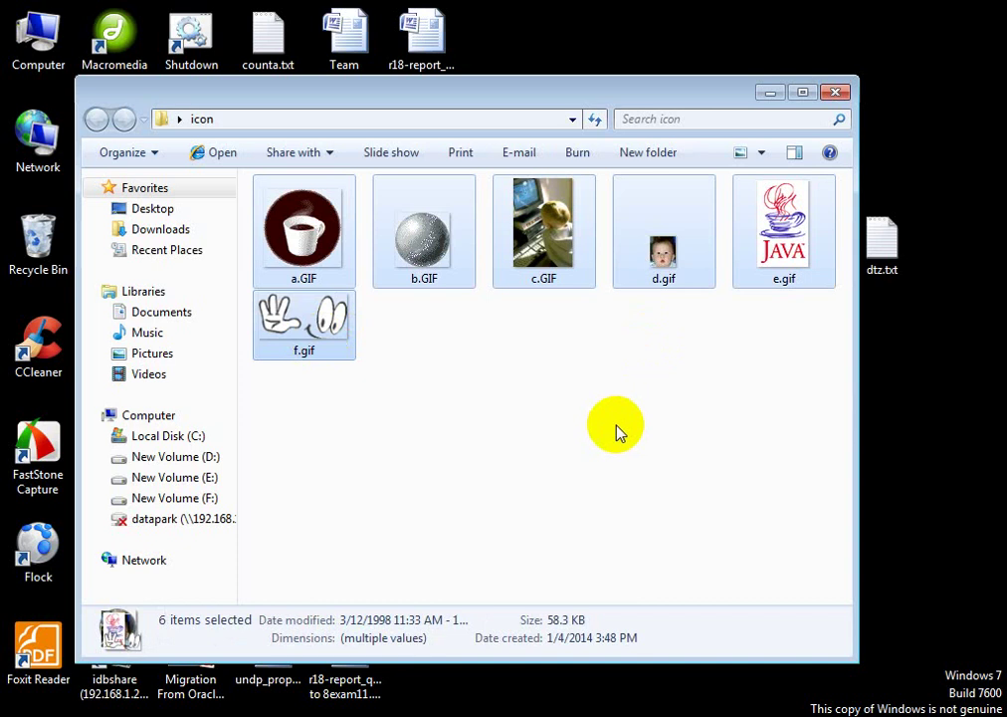
# Close the icon folder and open F:\DevSuiteHome_2\forms\java to check its GIF images.
pyautogui.click(840, 92)
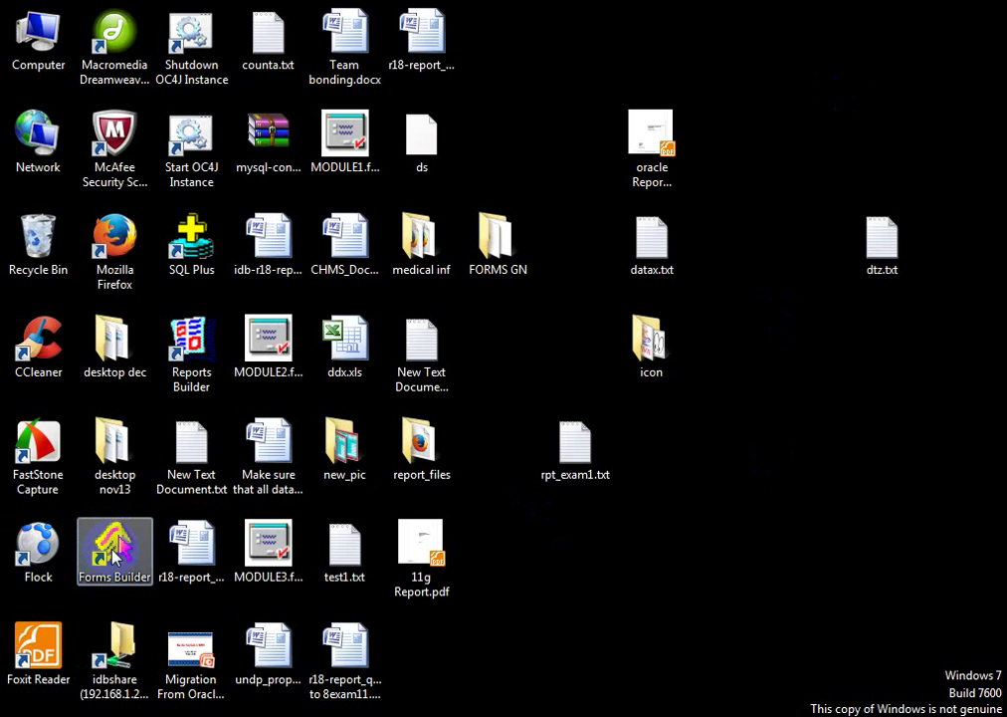
pyautogui.doubleClick(22, 50)
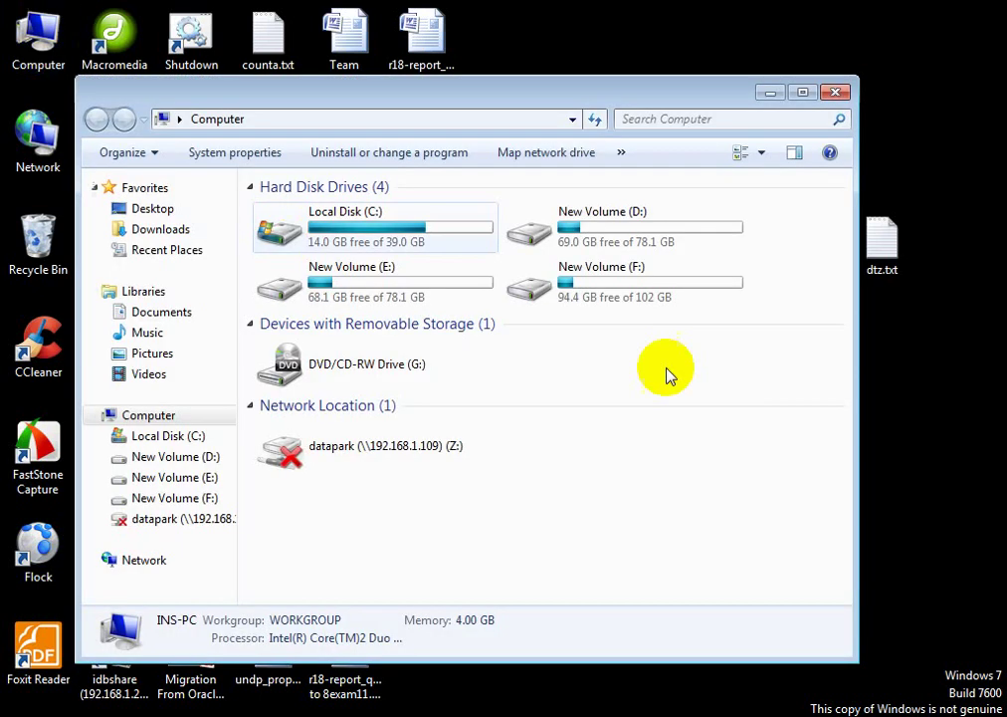
pyautogui.doubleClick(638, 295)
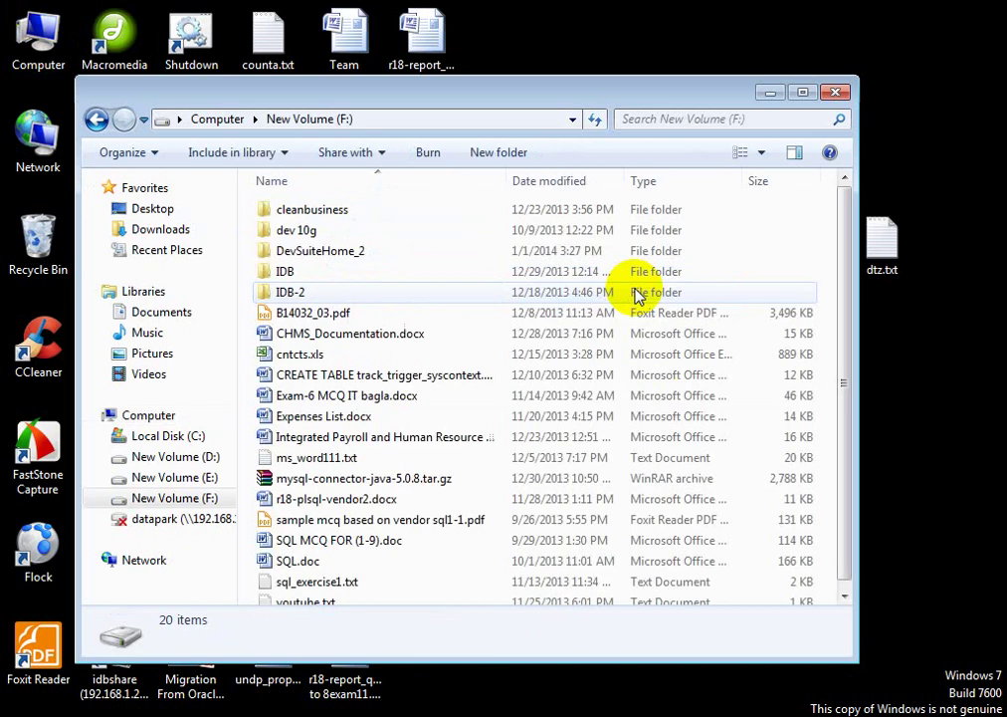
pyautogui.doubleClick(295, 250)
pyautogui.click(288, 272)
pyautogui.write('forms')
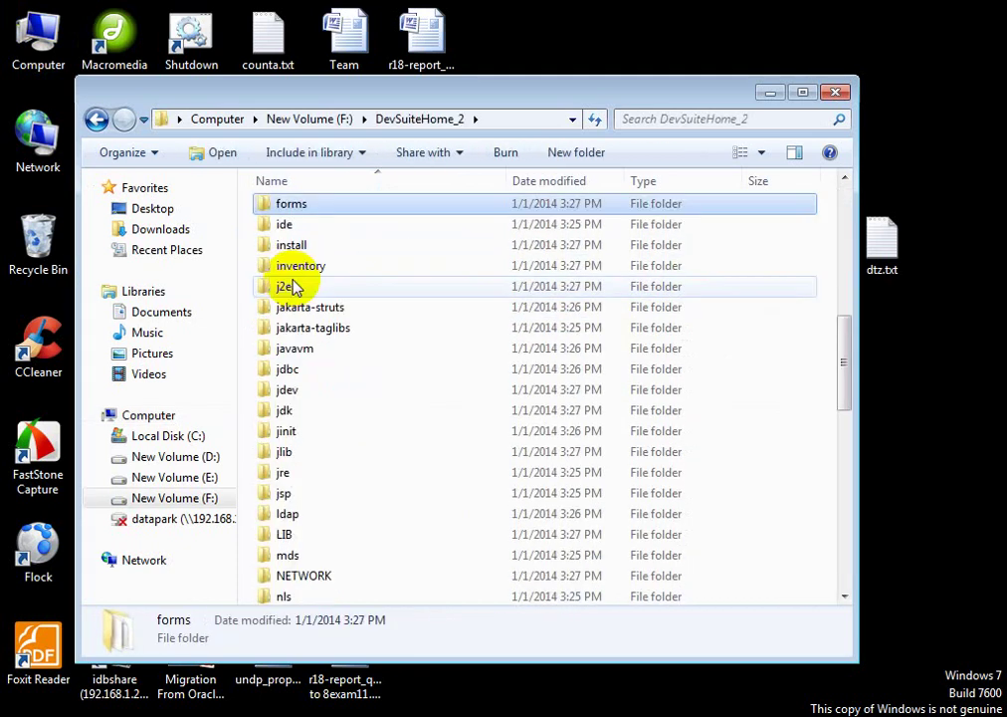
pyautogui.doubleClick(341, 206)
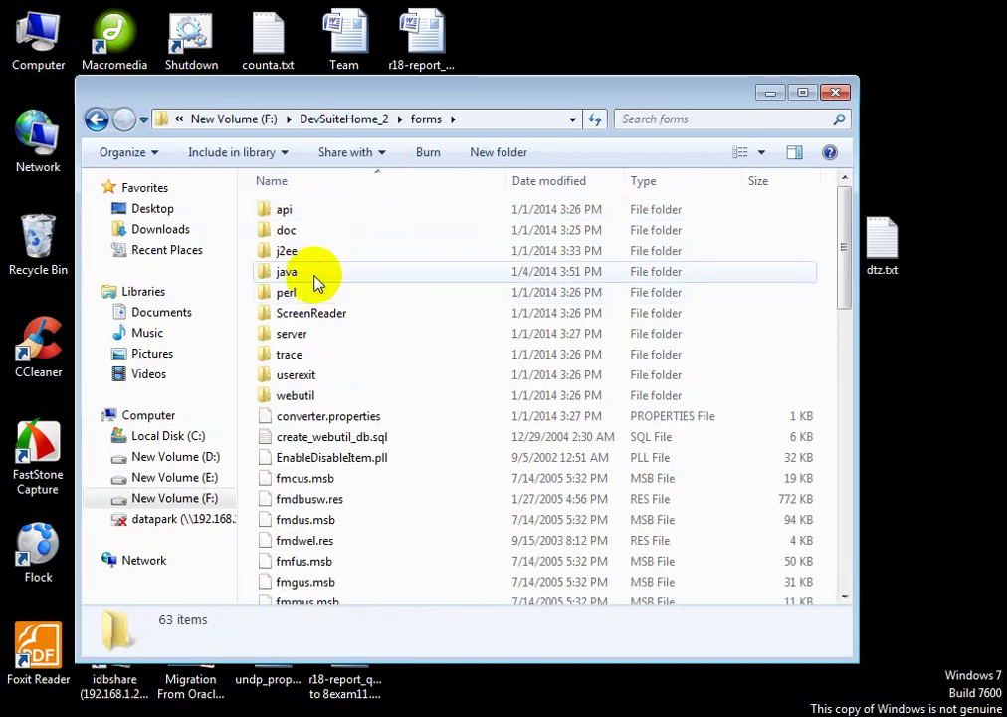
pyautogui.doubleClick(315, 273)
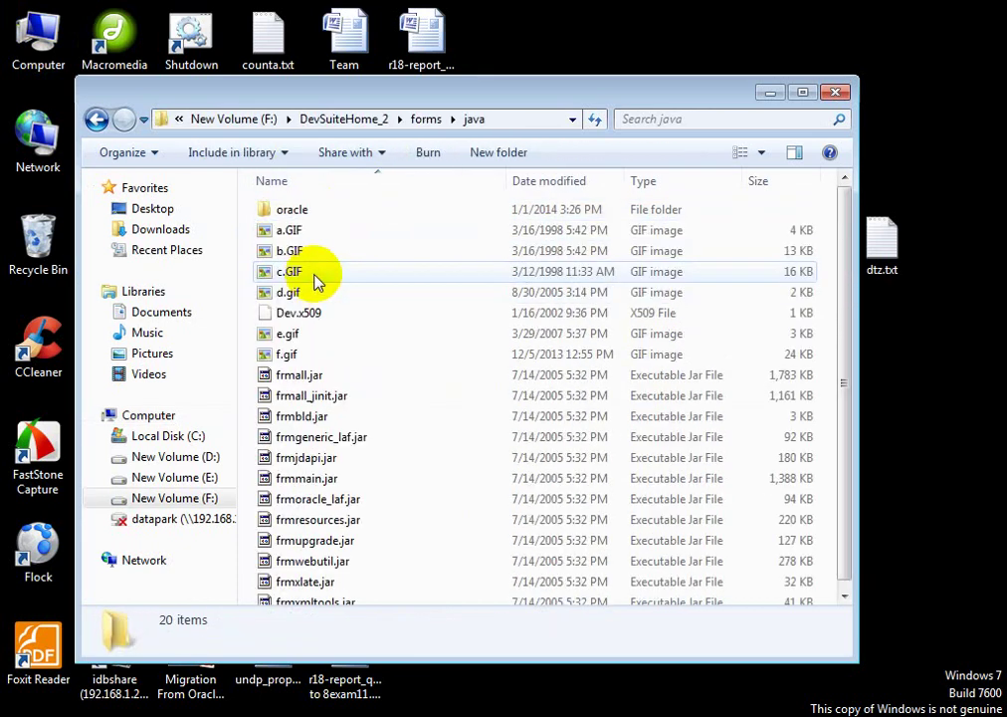
pyautogui.rightClick(388, 341)
pyautogui.click(387, 272)
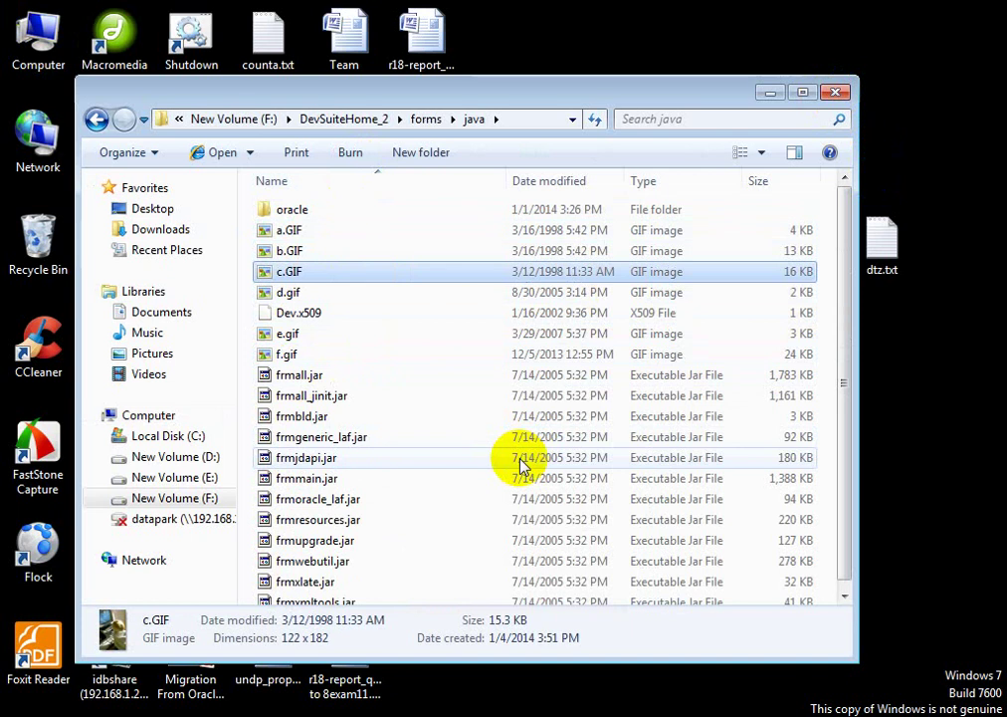
# Go to the forms\server folder and open formsweb.cfg for editing.
pyautogui.press('BackSpace')
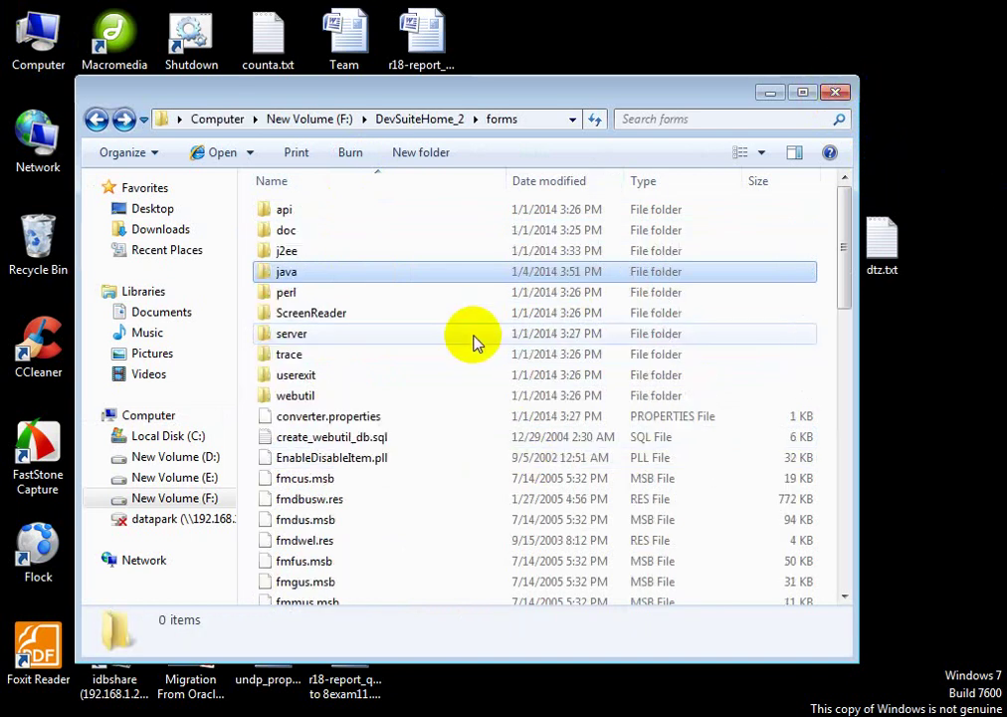
pyautogui.doubleClick(296, 338)
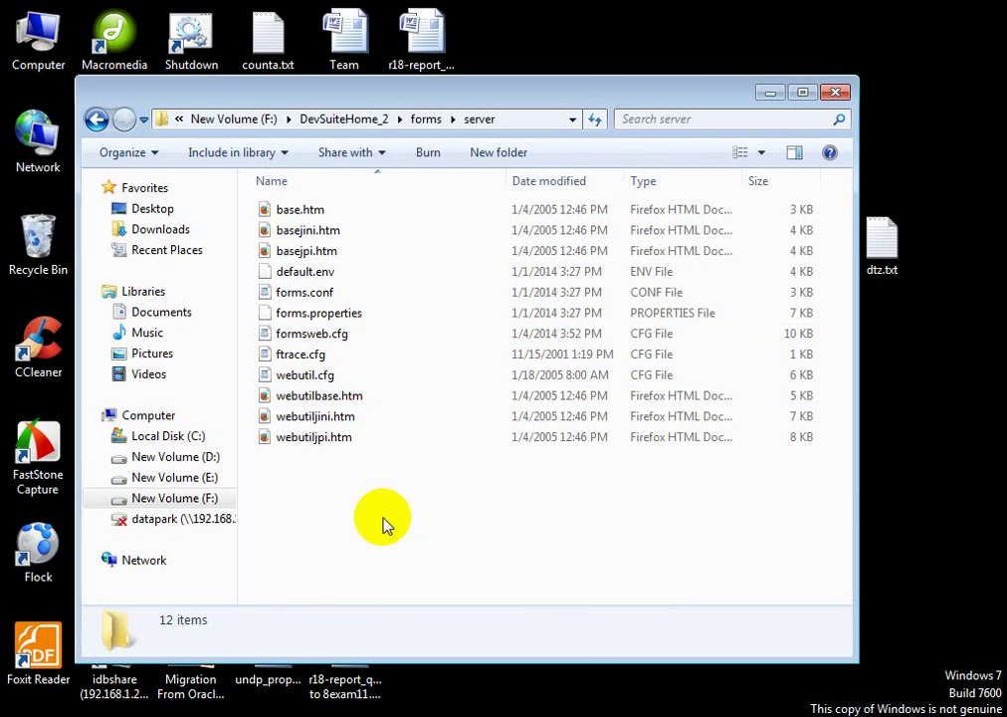
pyautogui.doubleClick(264, 337)
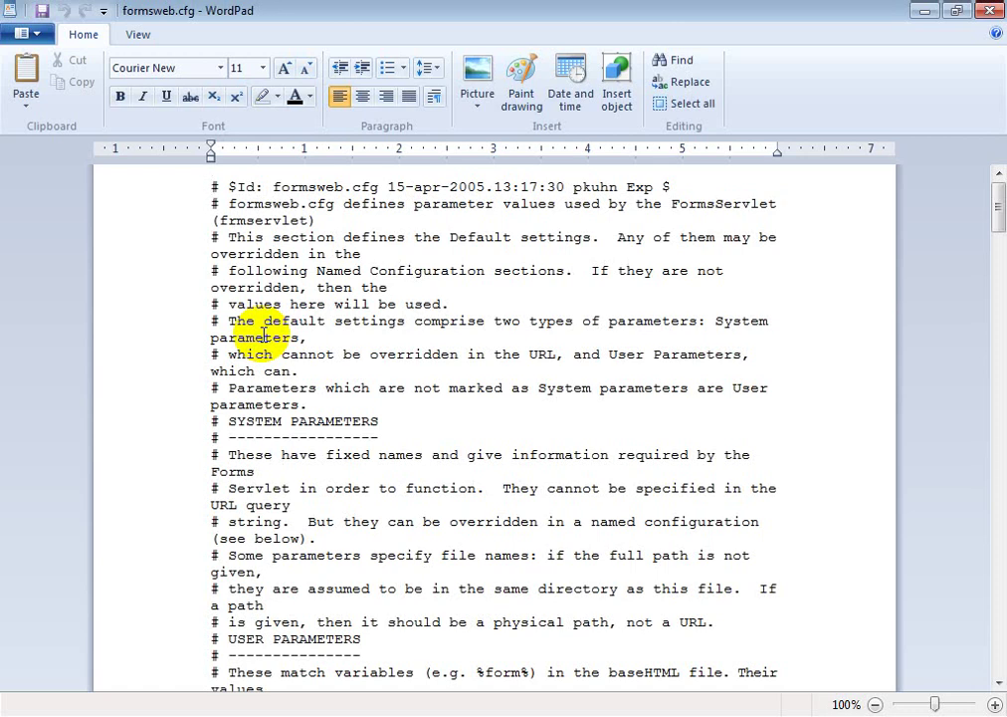
# Find the text "image" in formsweb.cfg to locate the imageBase parameter lines.
pyautogui.click(677, 61)
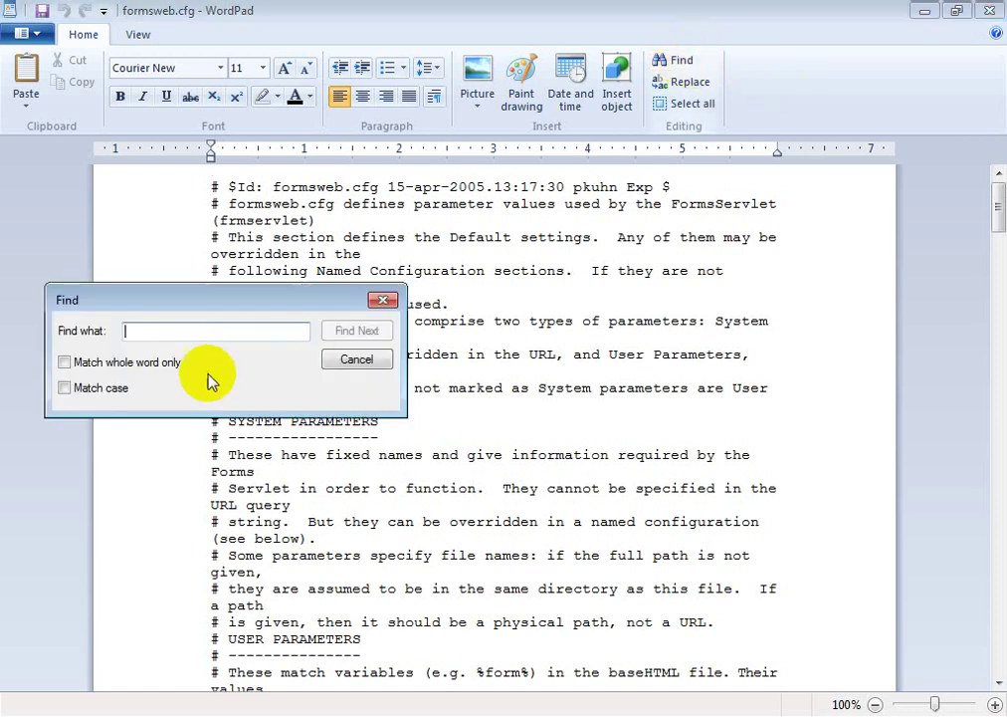
pyautogui.write('ima')
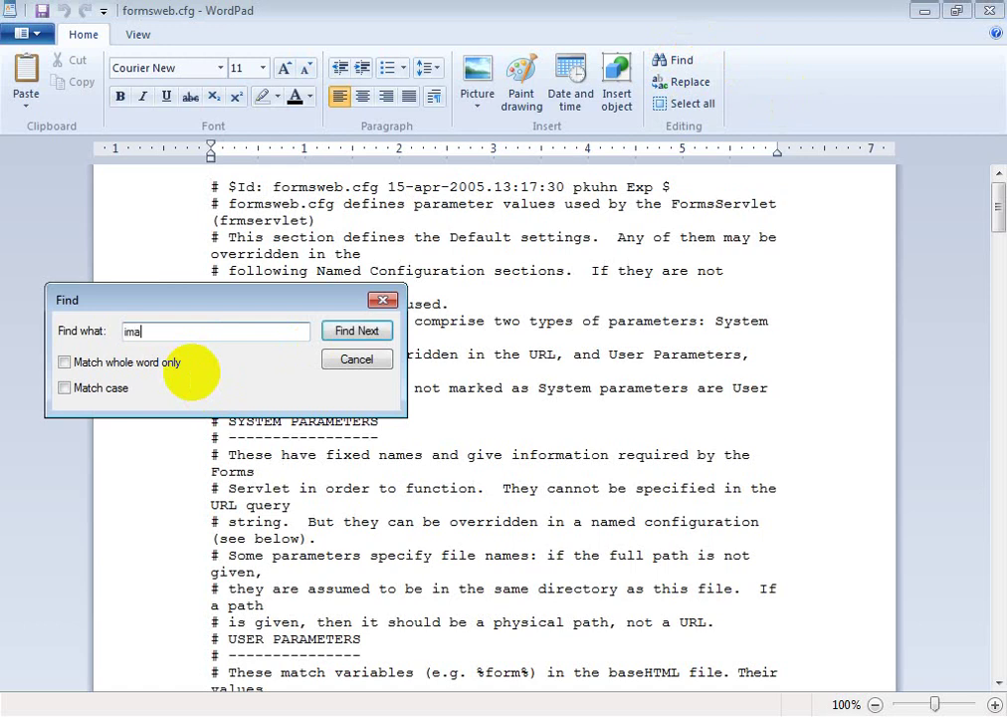
pyautogui.write('ge')
pyautogui.press('Return')
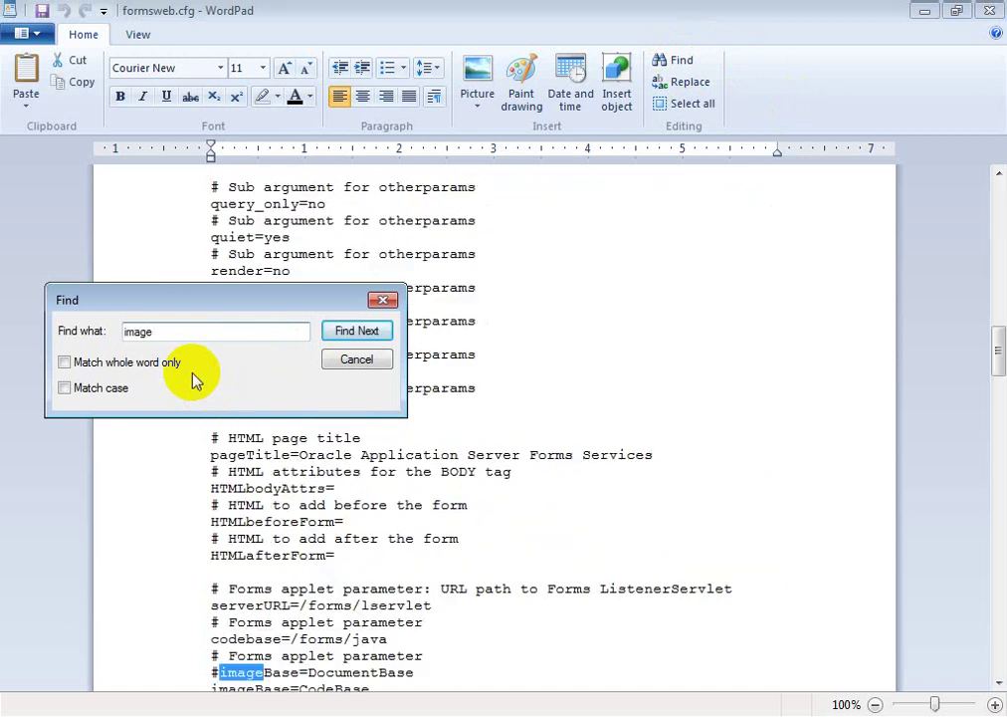
pyautogui.click(381, 300)
pyautogui.scroll(-3, 448, 448)
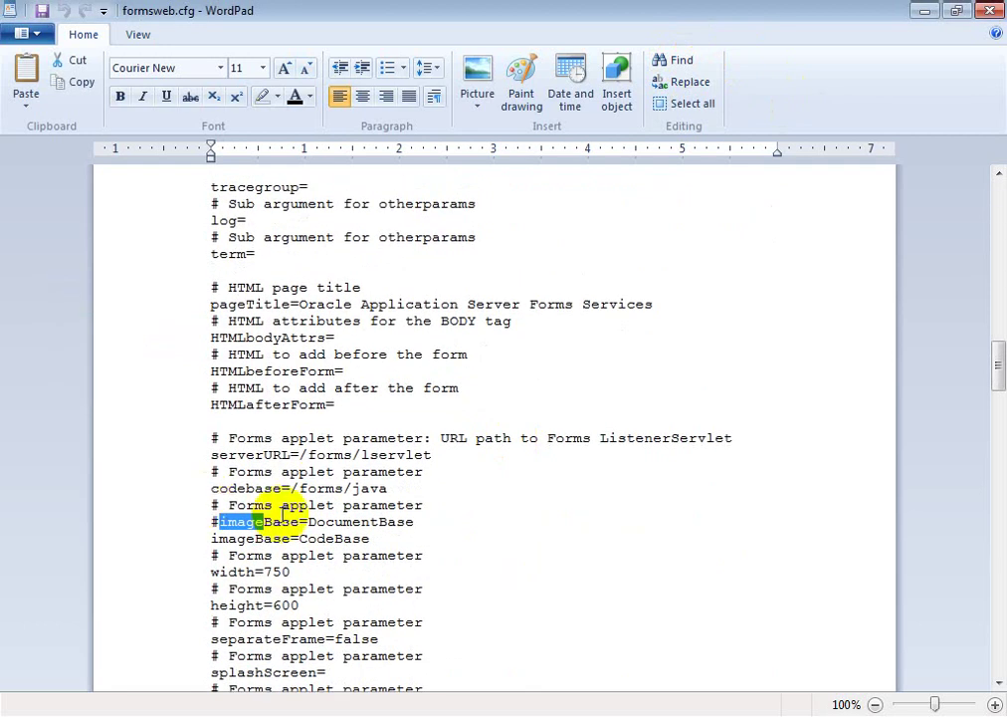
# Examine the commented imageBase=DocumentBase line and the imageBase=CodeBase line below it.
pyautogui.moveTo(431, 521); pyautogui.dragTo(171, 521)
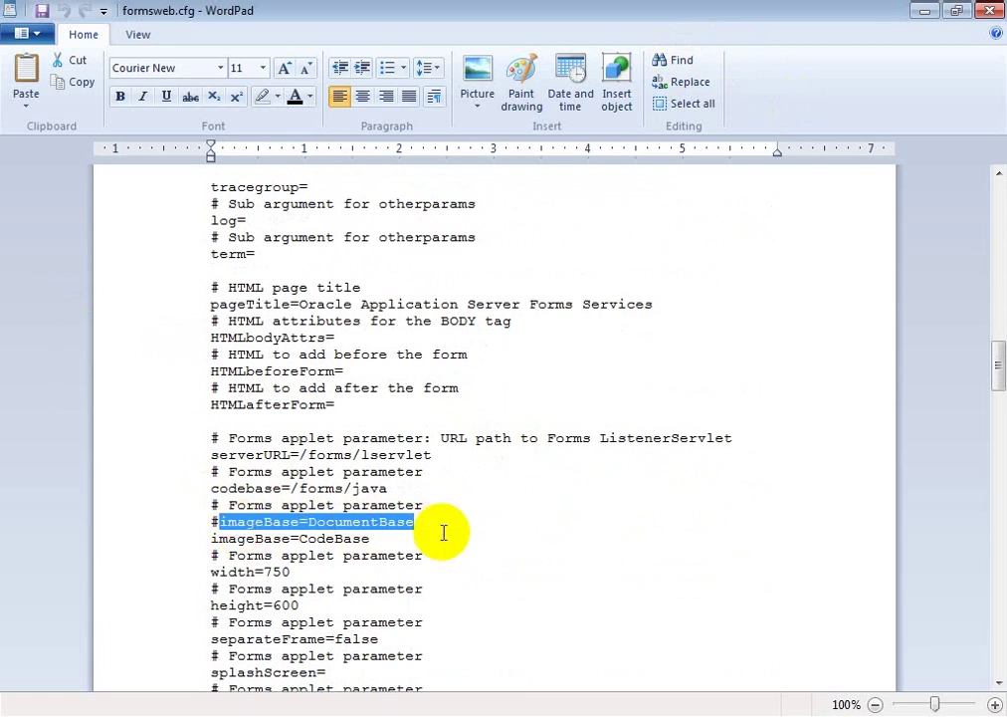
pyautogui.click(436, 537)
pyautogui.moveTo(386, 540); pyautogui.dragTo(198, 540)
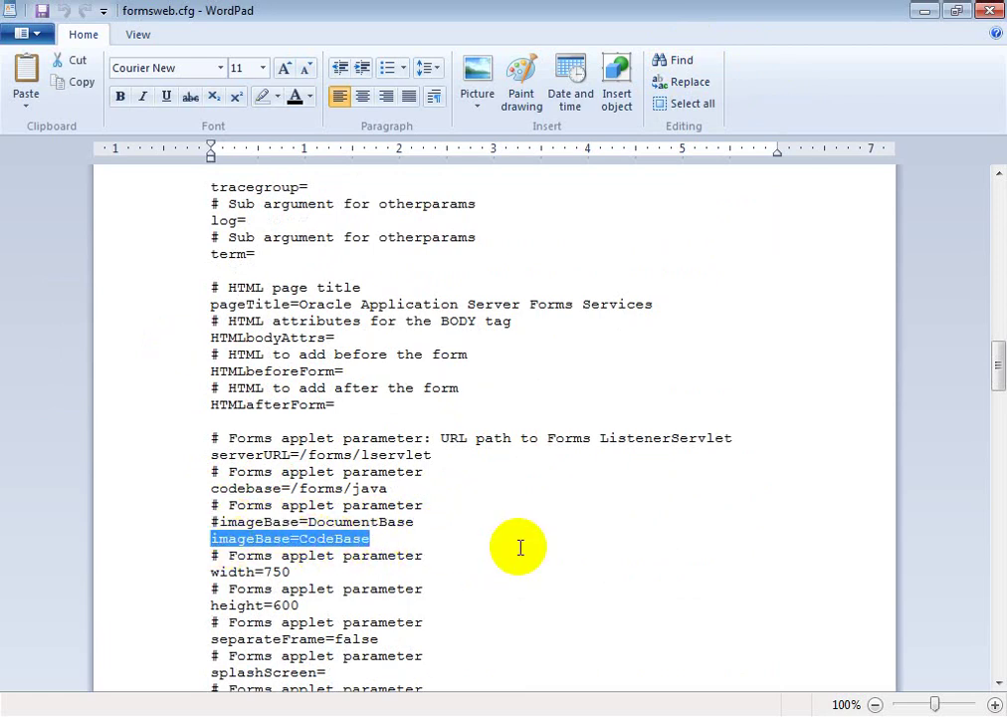
pyautogui.click(519, 546)
pyautogui.click(300, 537)
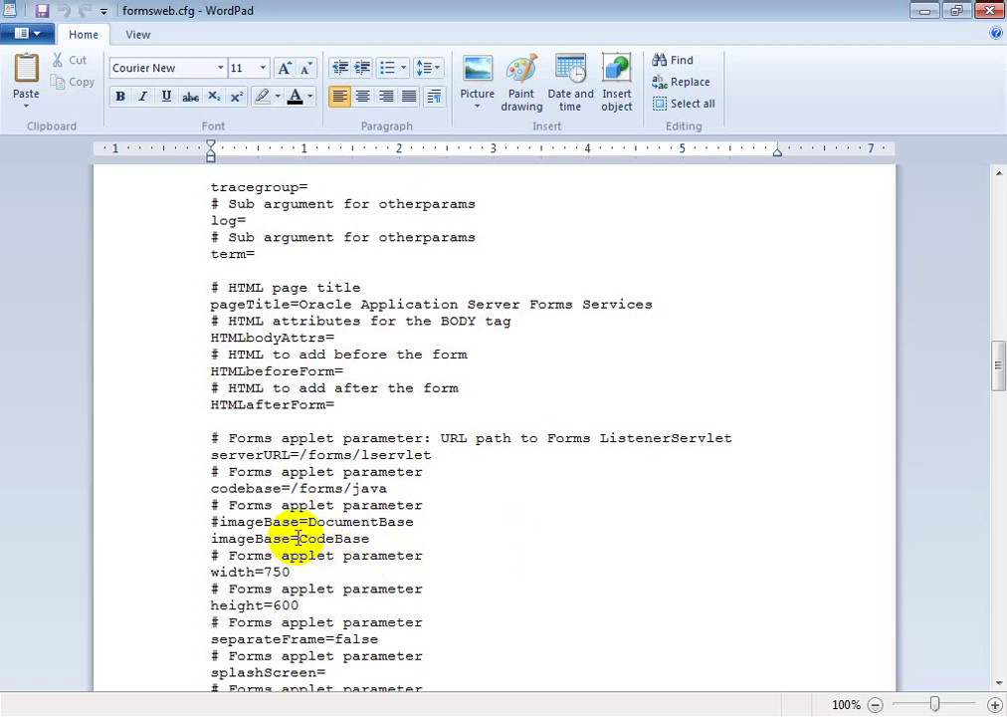
pyautogui.moveTo(300, 537); pyautogui.dragTo(267, 519)
pyautogui.click(458, 548)
pyautogui.click(381, 538)
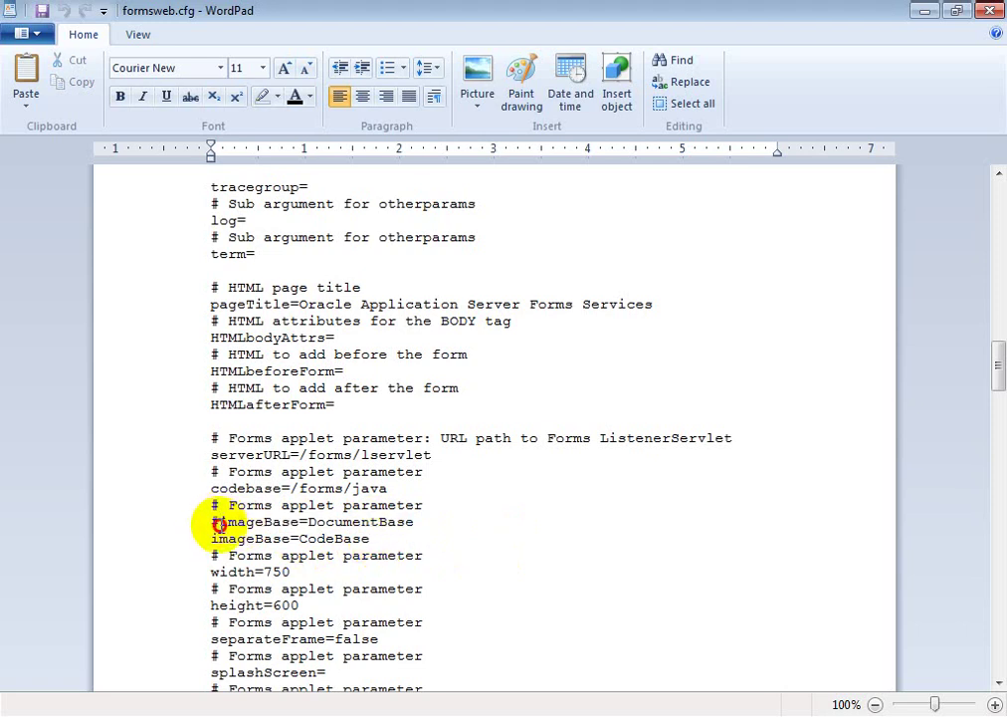
# Remove the # before imageBase=DocumentBase and delete the imageBase=CodeBase line.
pyautogui.moveTo(220, 521); pyautogui.dragTo(212, 523)
pyautogui.press('Delete')
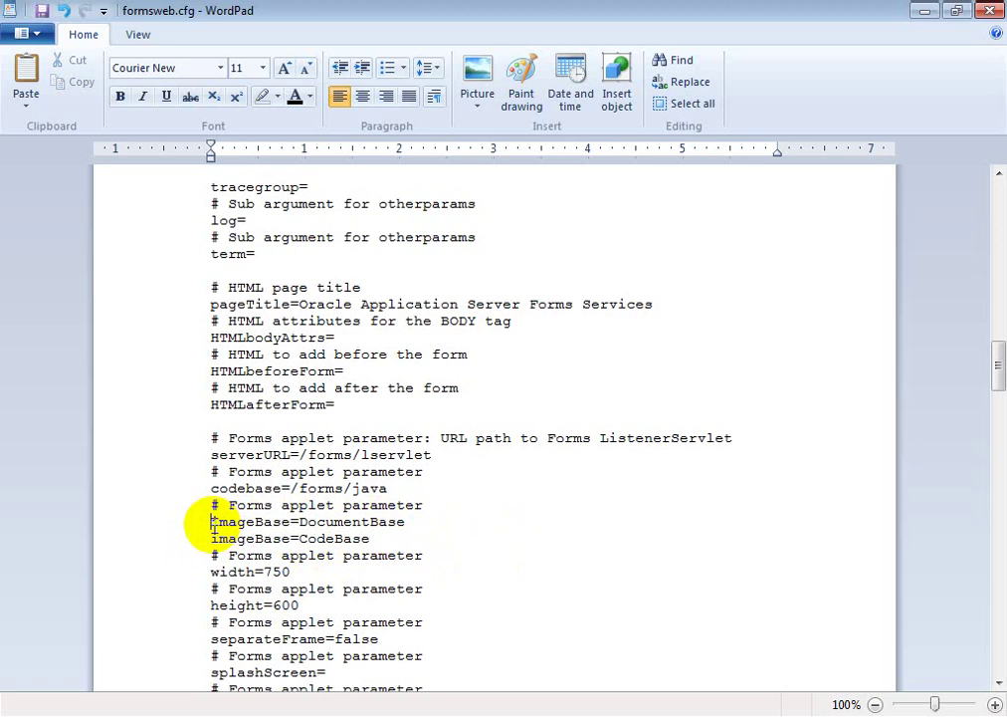
pyautogui.click(192, 541)
pyautogui.press('Delete')
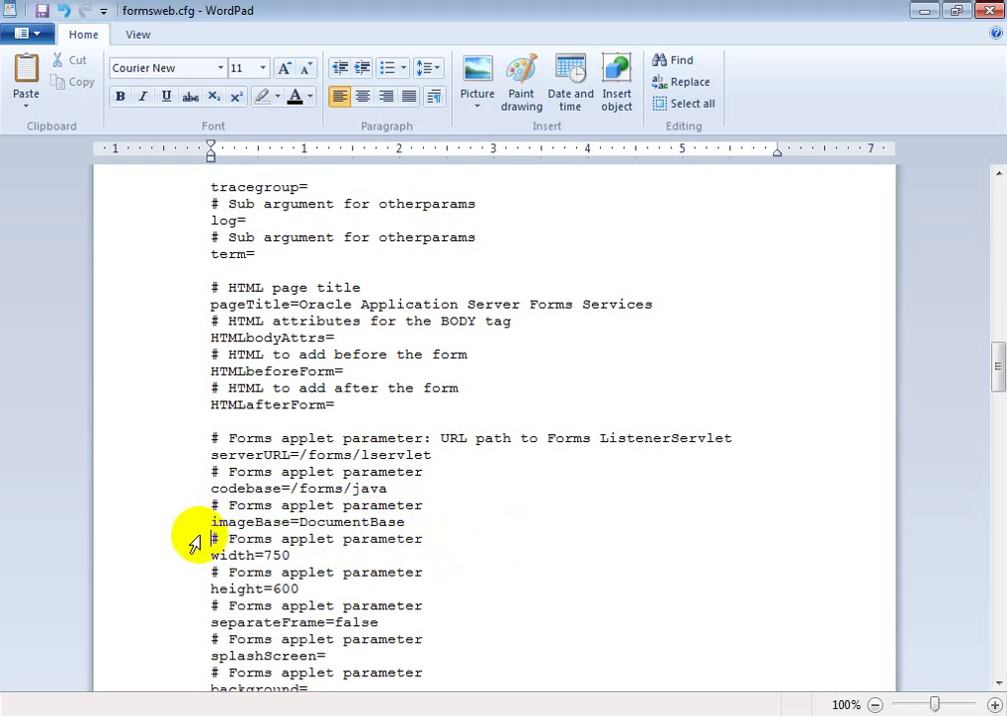
# Duplicate the imageBase=DocumentBase line directly below itself and comment out the first one with #.
pyautogui.click(427, 525)
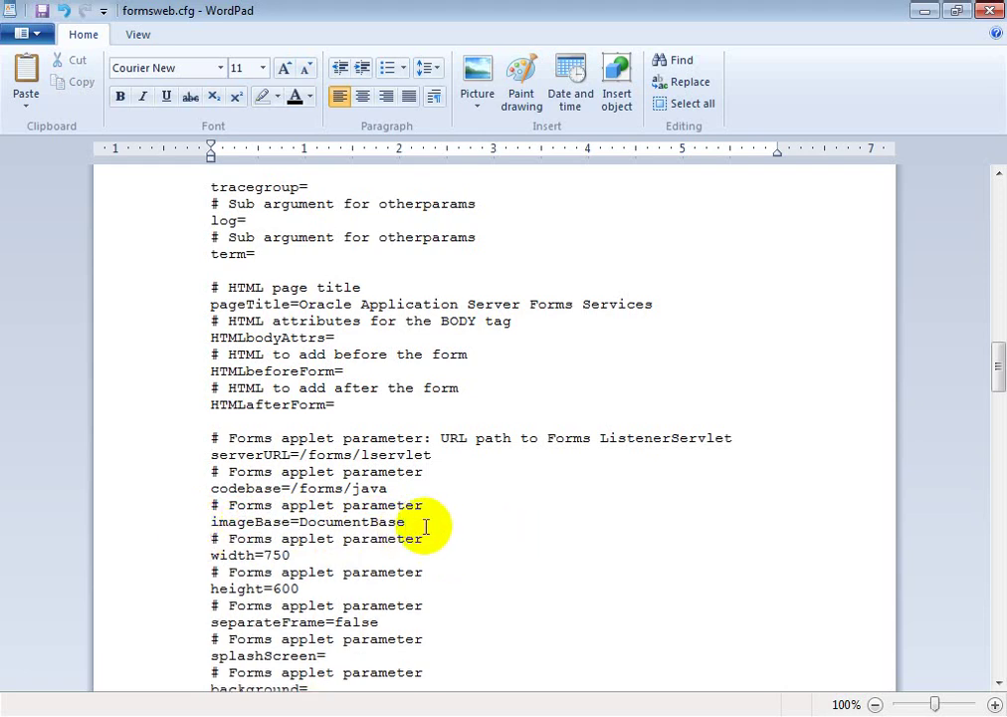
pyautogui.moveTo(416, 524); pyautogui.dragTo(250, 530)
pyautogui.hotkey('ctrl', 'c')
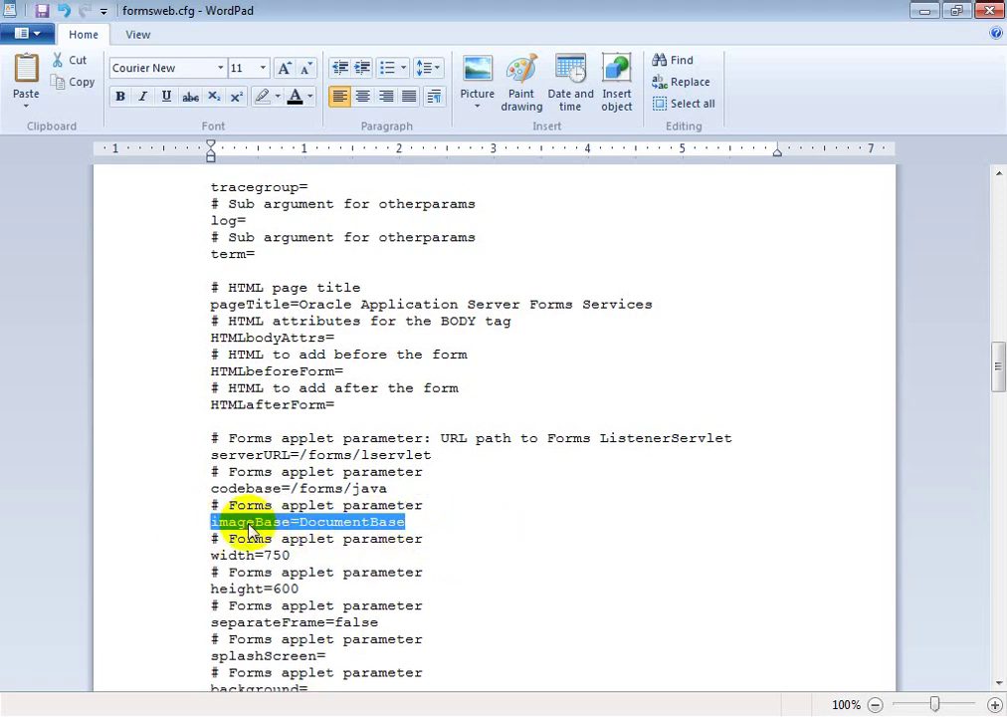
pyautogui.click(411, 525)
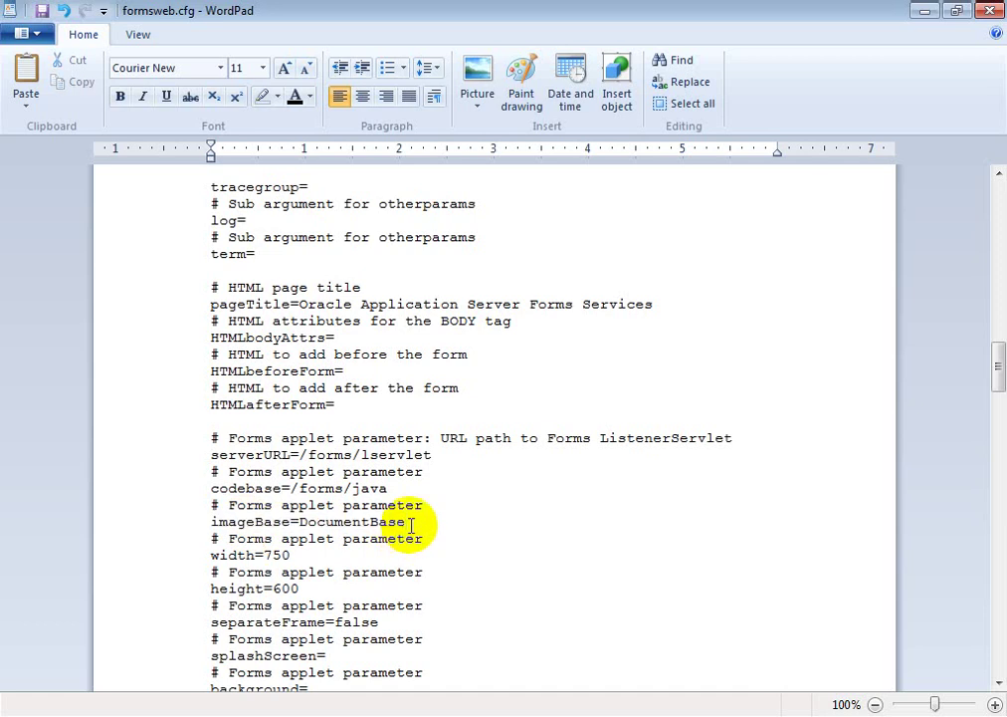
pyautogui.press('Return')
pyautogui.hotkey('ctrl', 'v')
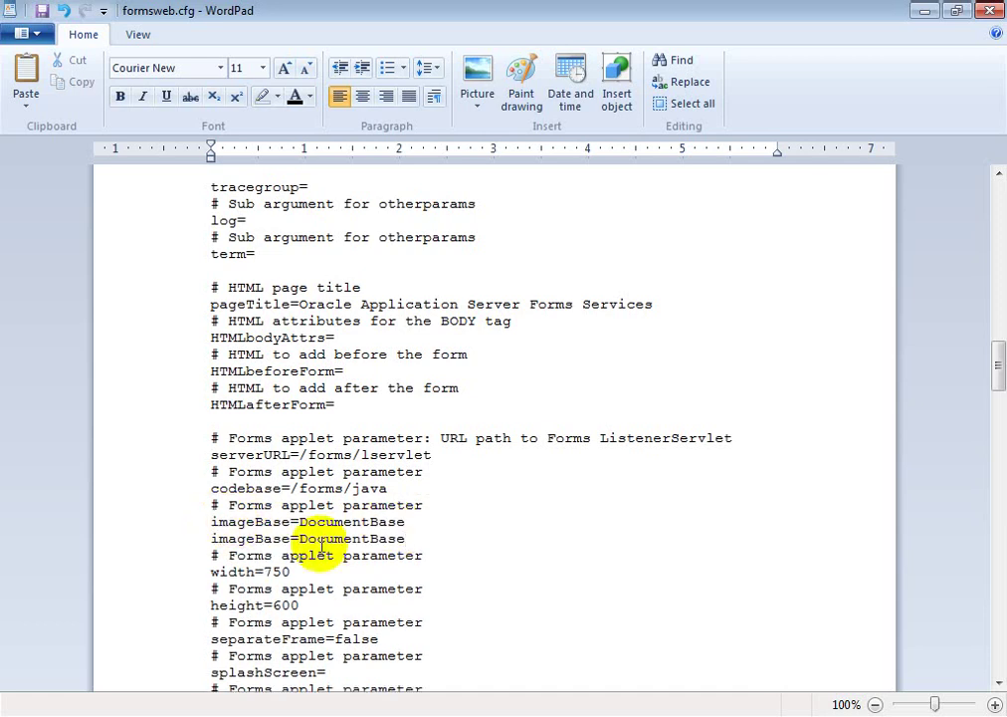
pyautogui.write('#')
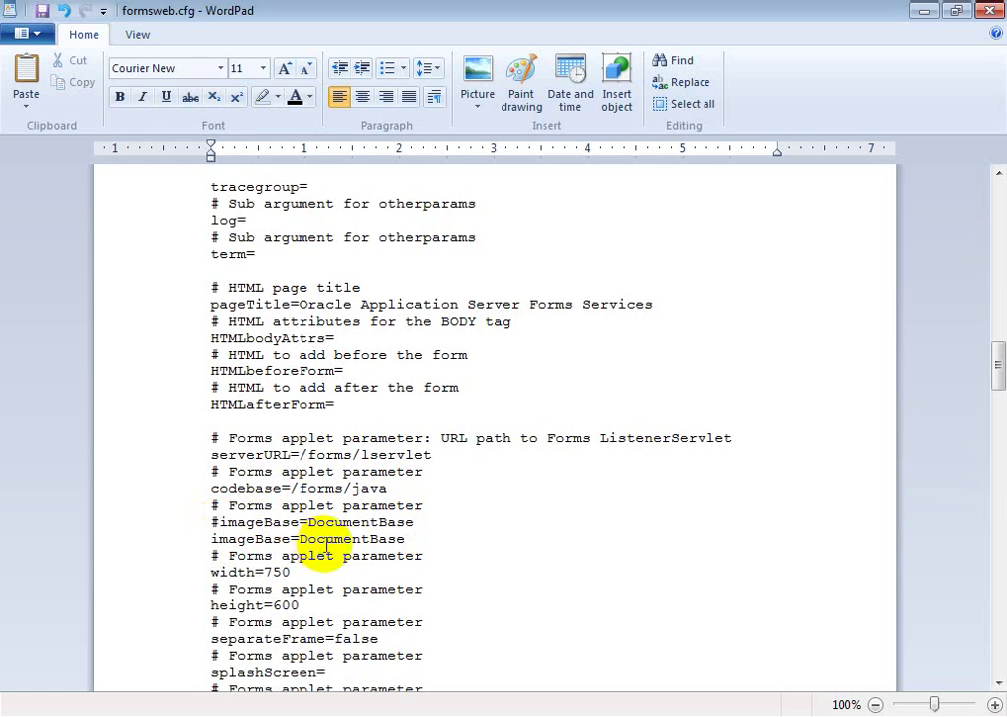
# Change the uncommented imageBase line's value to CodeBase, then save and close formsweb.cfg.
pyautogui.moveTo(370, 537); pyautogui.dragTo(298, 537)
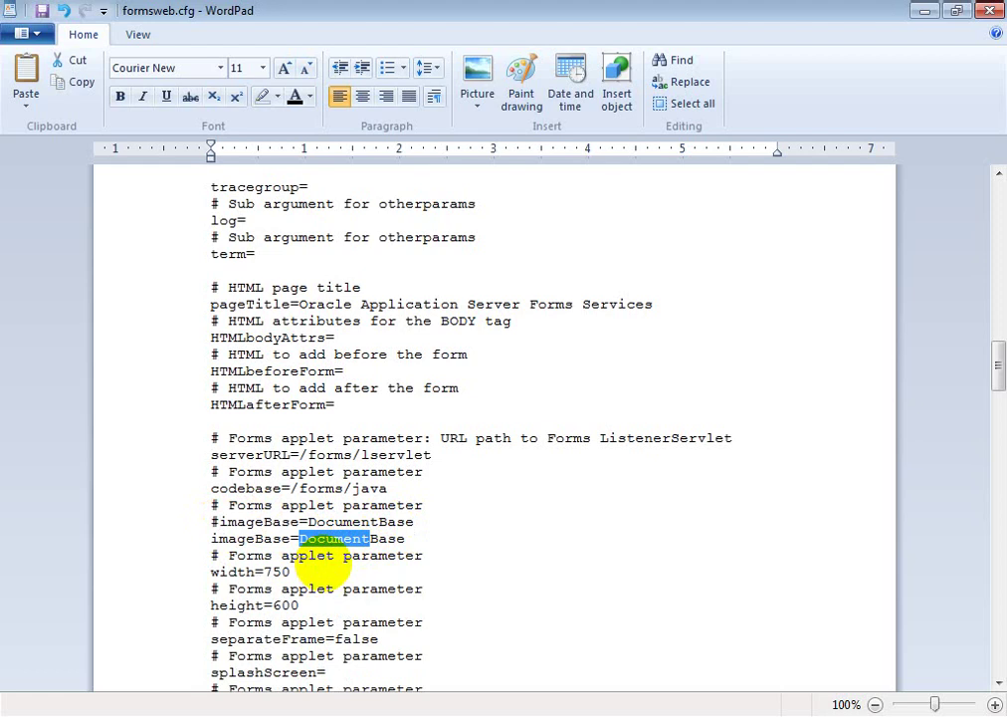
pyautogui.write('Cod')
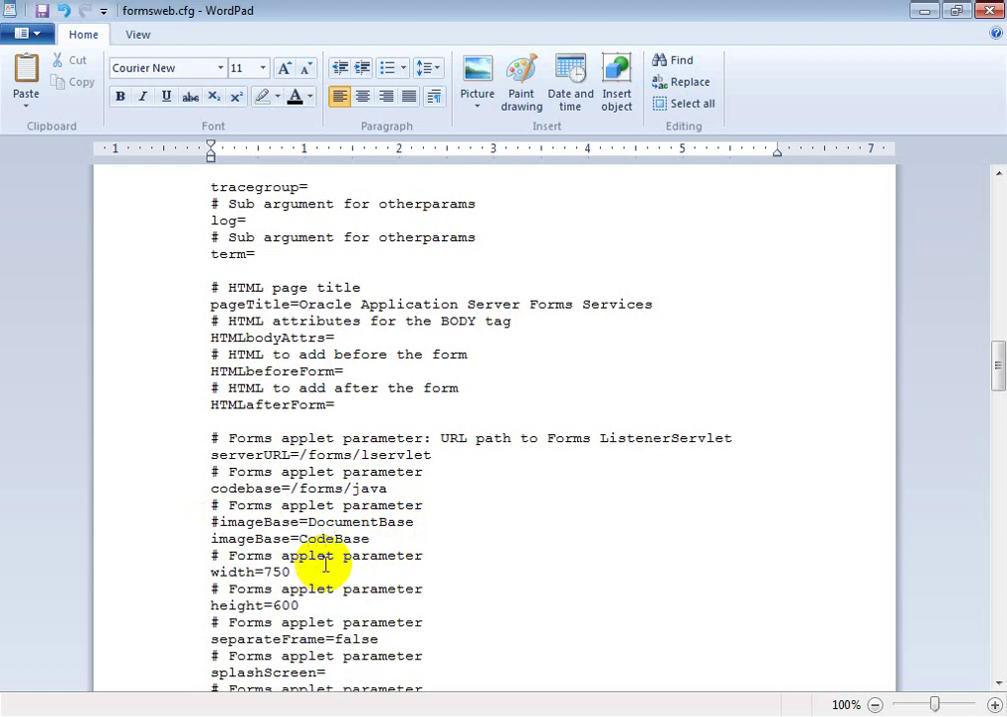
pyautogui.click(42, 13)
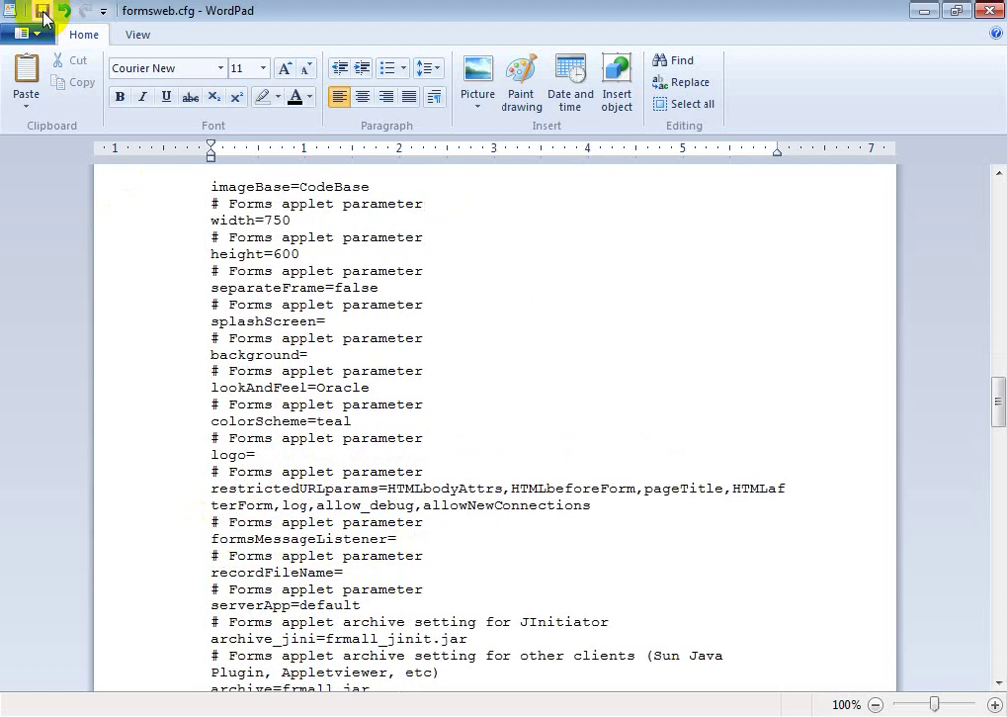
pyautogui.click(993, 14)
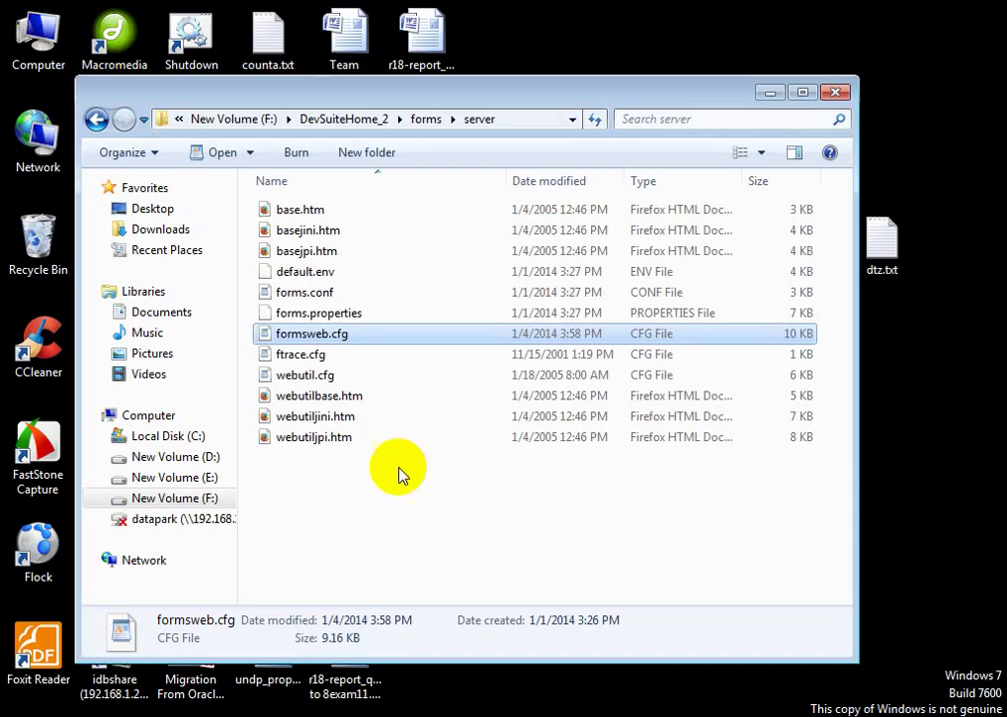
# Close the server folder, launch Oracle Forms Builder and connect to the orcl database with the account user name and password.
pyautogui.click(836, 94)
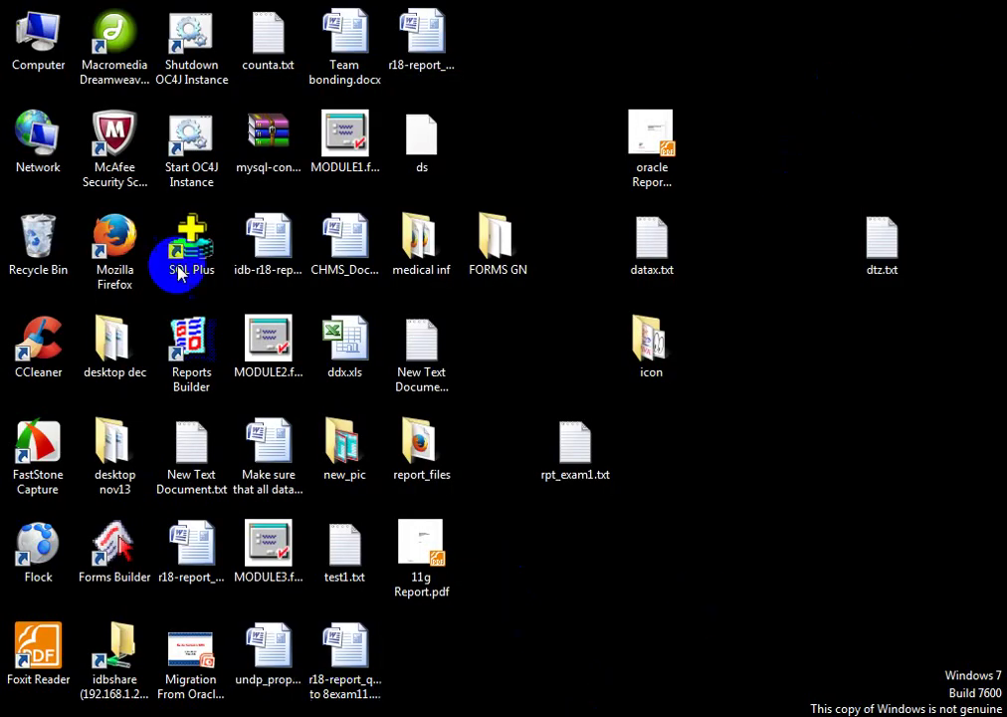
pyautogui.doubleClick(107, 570)
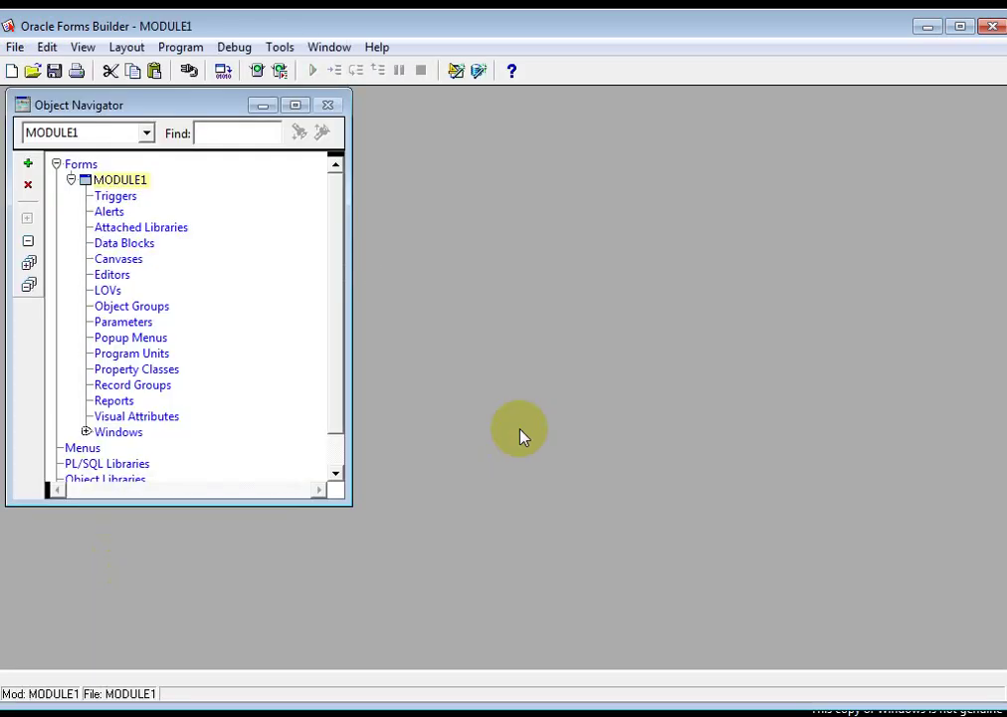
pyautogui.click(190, 70)
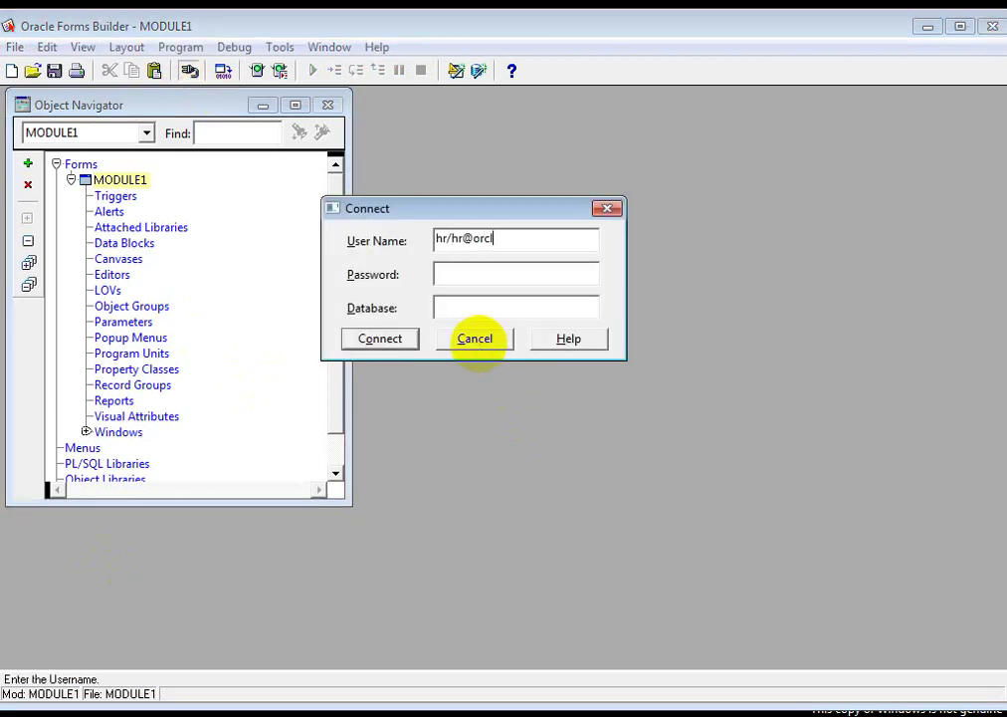
pyautogui.click(475, 339)
# Start a new data block with the Data Block Wizard and base it on the current user's DEPARTMENTS table.
pyautogui.doubleClick(131, 244)
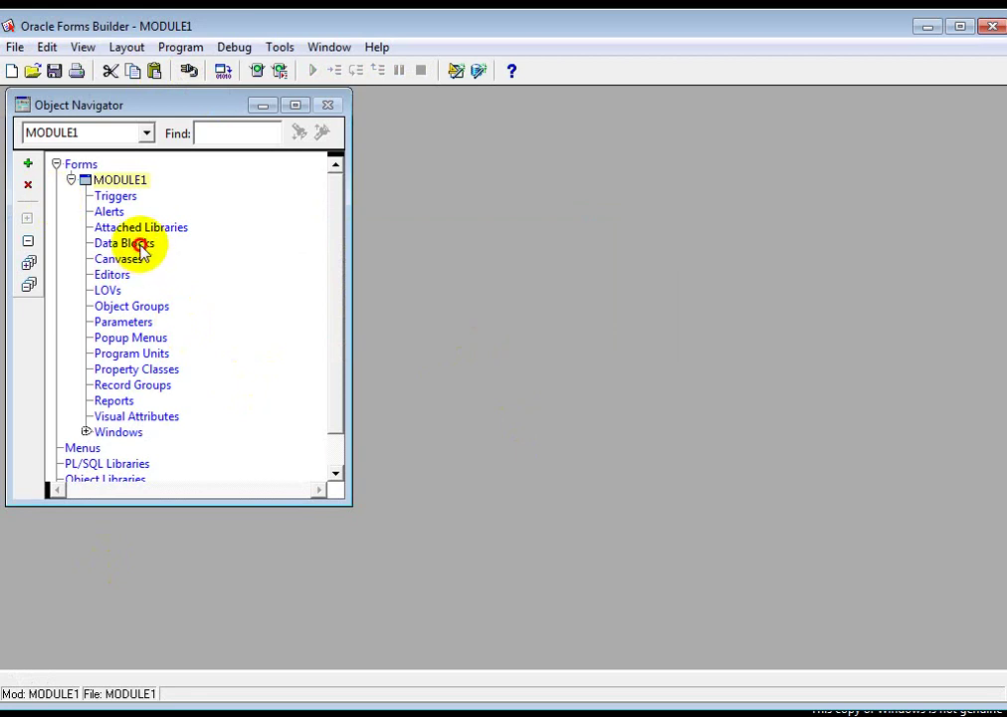
pyautogui.click(388, 325)
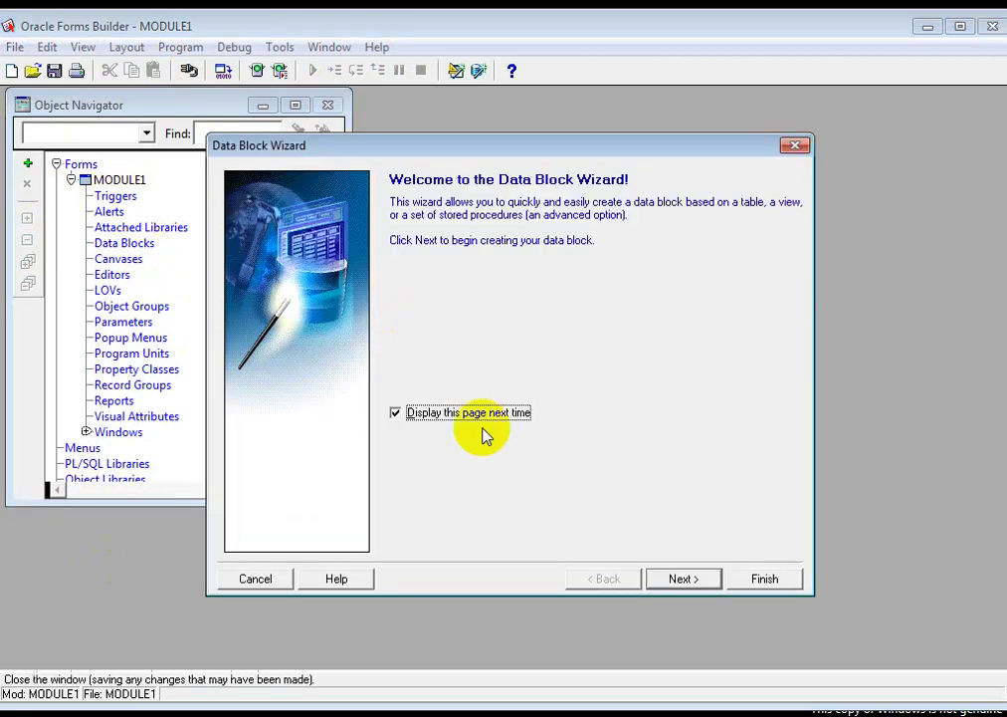
pyautogui.click(673, 582)
pyautogui.click(672, 582)
pyautogui.click(763, 232)
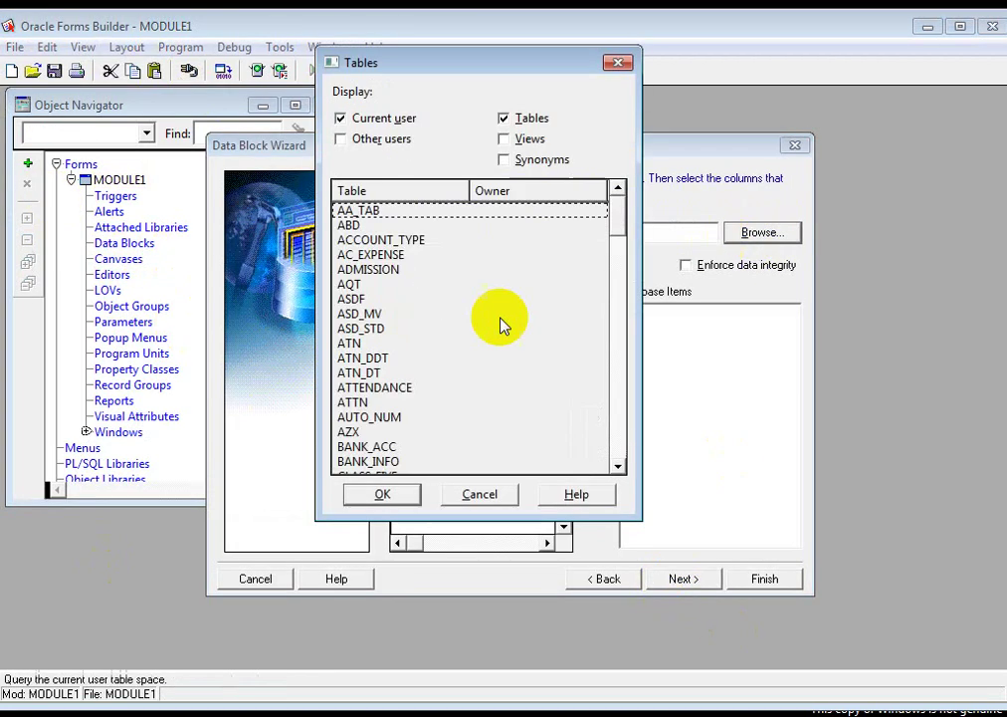
pyautogui.click(364, 285)
pyautogui.press('d')
pyautogui.press('d')
pyautogui.press('d')
pyautogui.press('d')
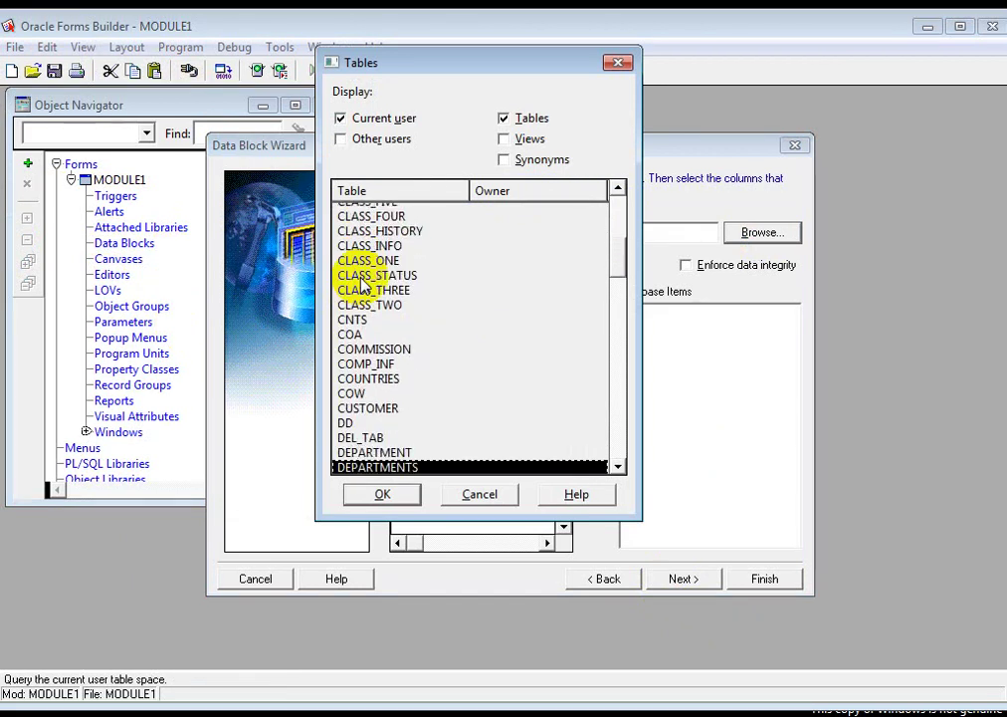
pyautogui.click(383, 493)
# Include all DEPARTMENTS columns in the data block, keep the name DEPARTMENTS and finish the Data Block Wizard.
pyautogui.click(595, 413)
pyautogui.click(685, 579)
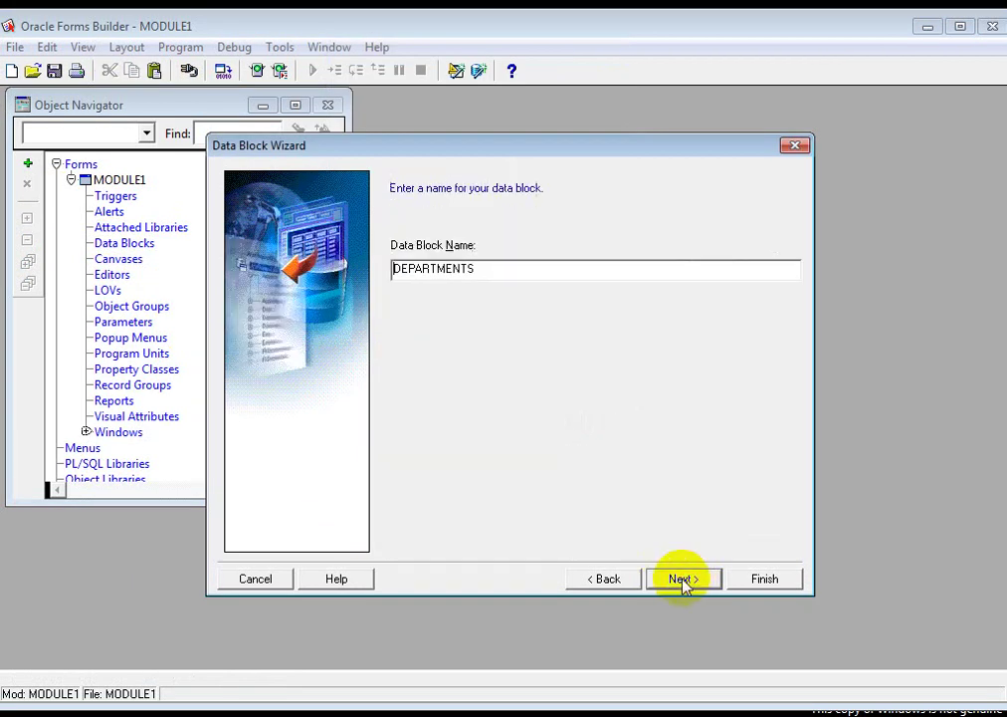
pyautogui.click(681, 579)
pyautogui.click(756, 578)
# Lay out all four DEPARTMENTS items on a new canvas with the default prompts, sizes and layout settings, and finish the Layout Wizard.
pyautogui.click(687, 580)
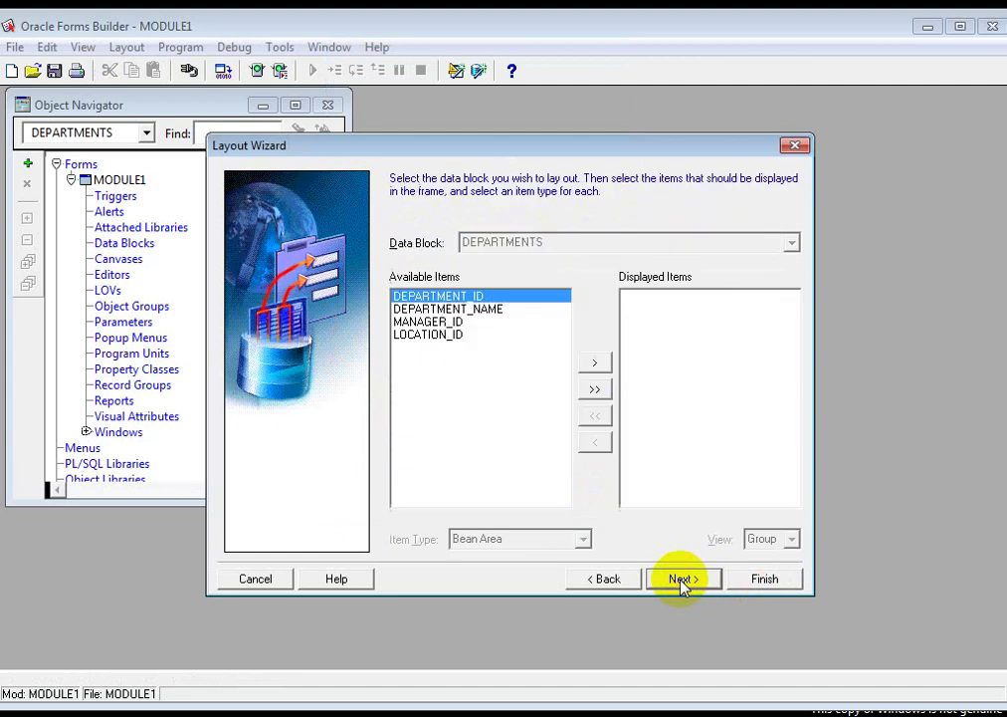
pyautogui.click(594, 388)
pyautogui.click(678, 581)
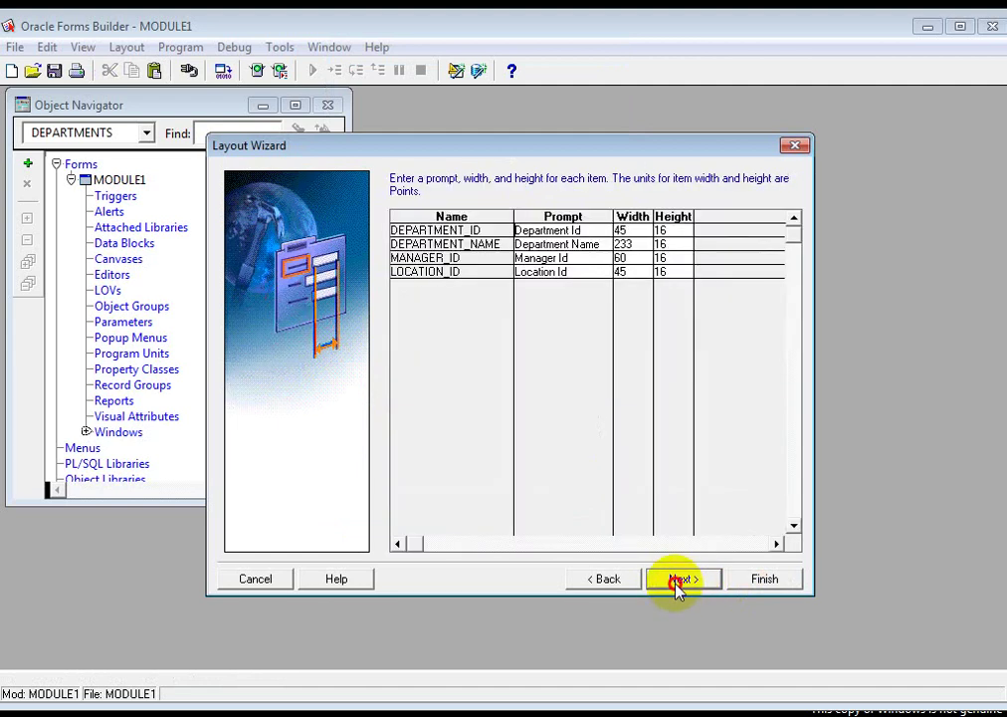
pyautogui.click(676, 581)
pyautogui.click(675, 581)
pyautogui.click(677, 581)
pyautogui.click(756, 580)
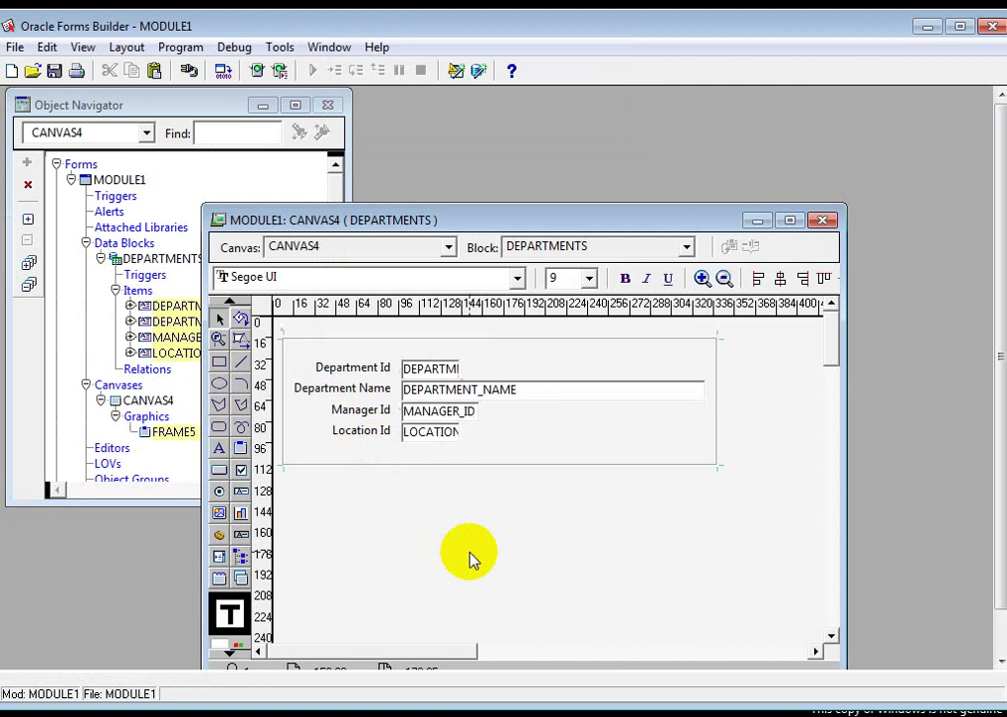
# Draw a wide push button and a narrower, taller one beside it below the department fields frame.
pyautogui.moveTo(625, 218); pyautogui.dragTo(549, 71)
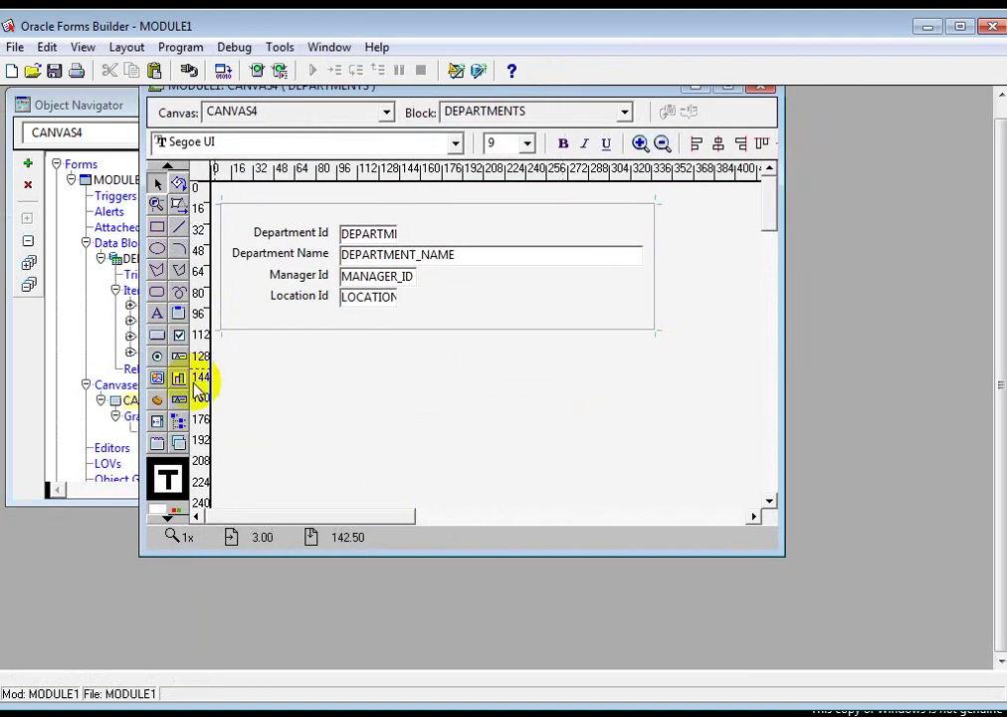
pyautogui.click(157, 335)
pyautogui.moveTo(229, 341)
pyautogui.mouseDown()
pyautogui.moveTo(492, 427)
pyautogui.moveTo(471, 422)
pyautogui.mouseUp()
pyautogui.click(157, 336)
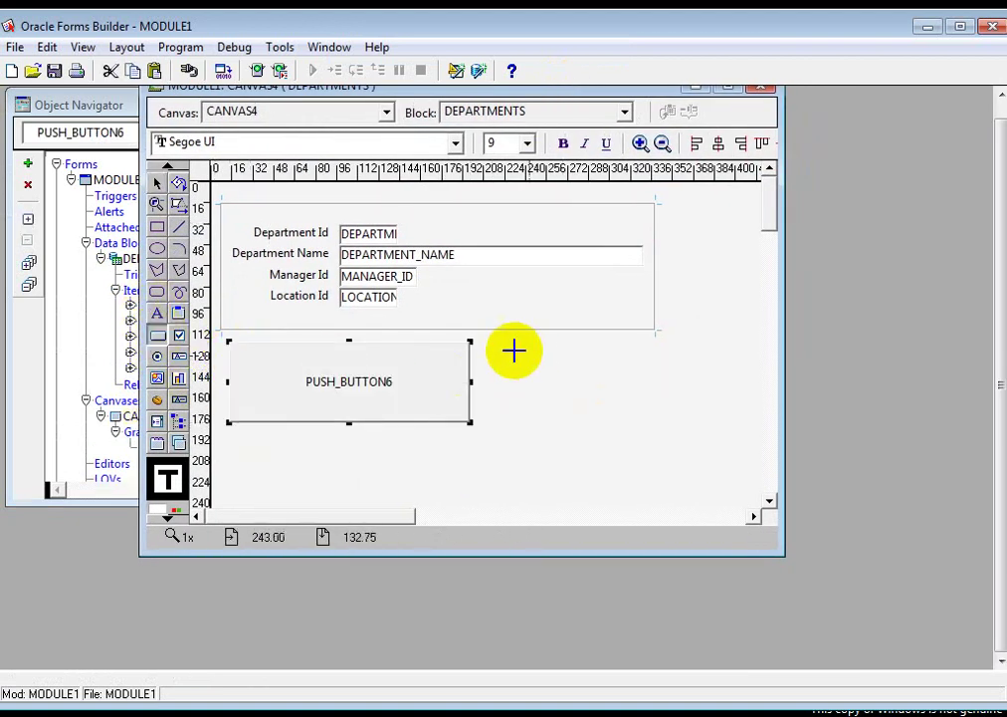
pyautogui.moveTo(495, 342); pyautogui.dragTo(611, 480)
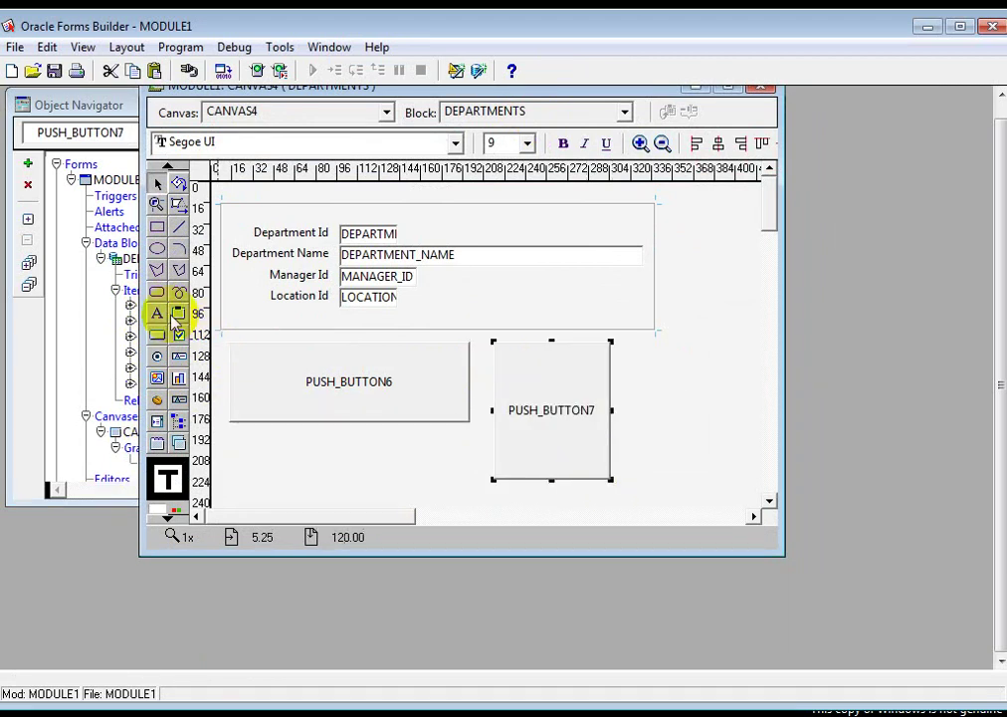
# Draw a third push button to the right of the tall one and reduce its width from its right edge.
pyautogui.moveTo(642, 346)
pyautogui.mouseDown()
pyautogui.moveTo(679, 402)
pyautogui.moveTo(763, 456)
pyautogui.moveTo(470, 461)
pyautogui.moveTo(321, 446)
pyautogui.mouseUp()
pyautogui.moveTo(558, 525); pyautogui.dragTo(469, 513)
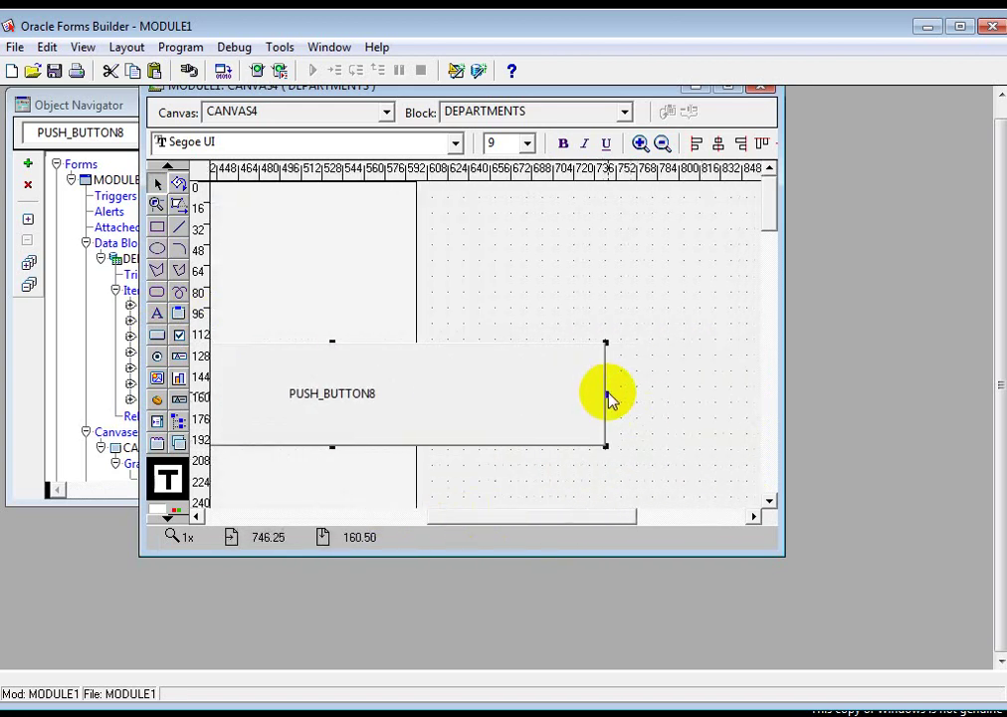
pyautogui.moveTo(607, 397); pyautogui.dragTo(347, 395)
pyautogui.moveTo(472, 515); pyautogui.dragTo(252, 513)
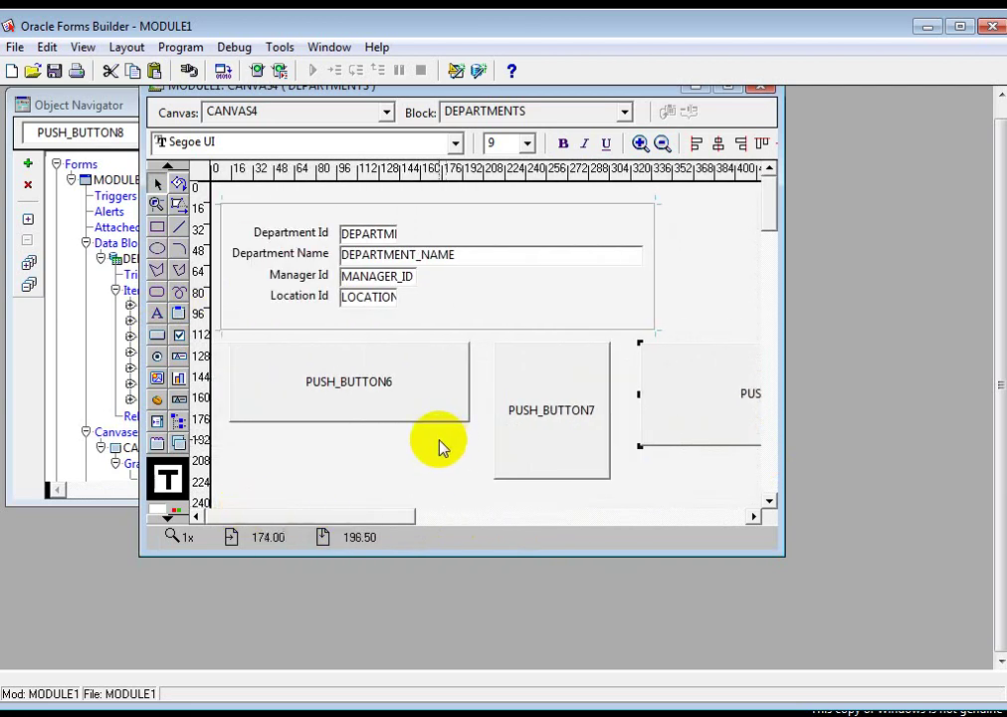
# Shorten the middle push button slightly and move it next to the first button.
pyautogui.click(548, 427)
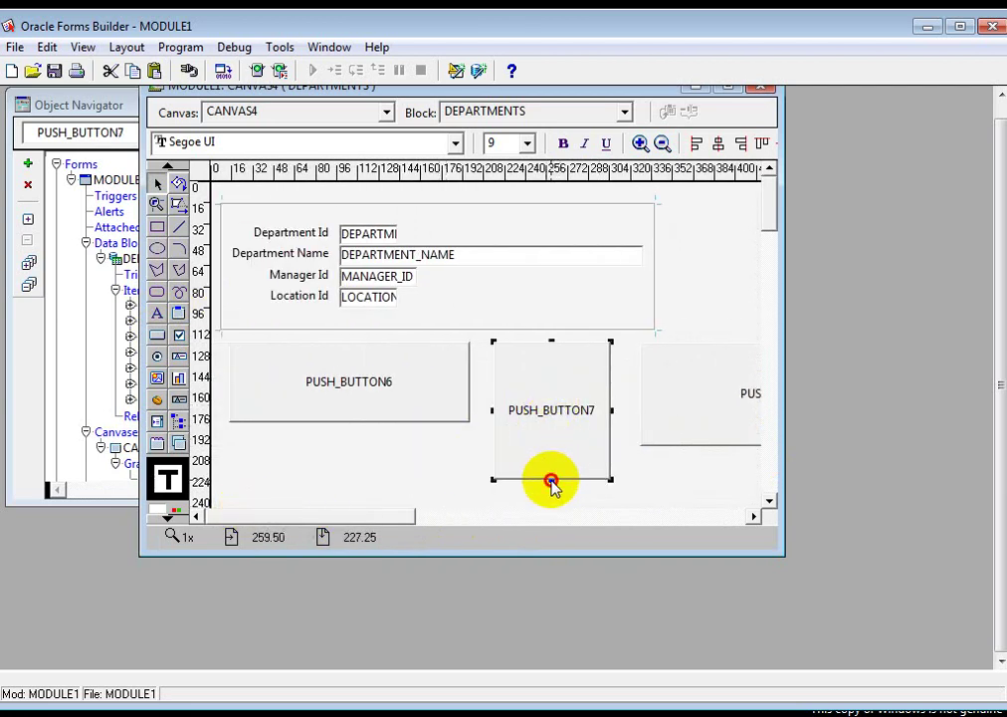
pyautogui.moveTo(551, 482); pyautogui.dragTo(557, 464)
pyautogui.moveTo(571, 412); pyautogui.dragTo(548, 408)
# Make the third push button taller and narrower and place it just to the right of the middle button.
pyautogui.click(686, 416)
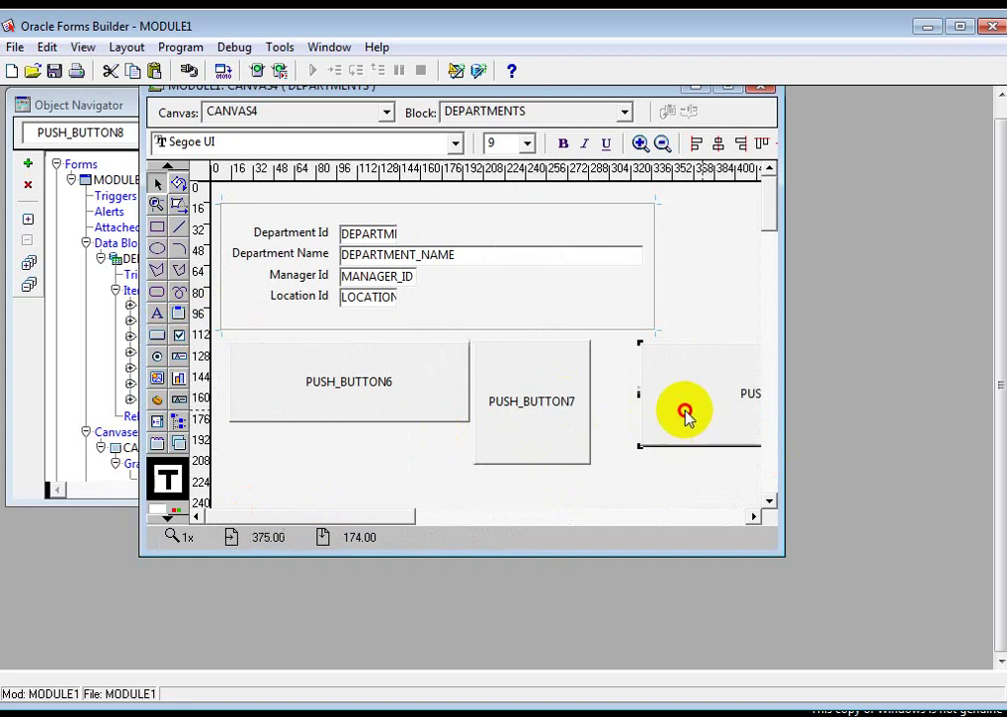
pyautogui.moveTo(686, 417); pyautogui.dragTo(657, 409)
pyautogui.click(448, 519)
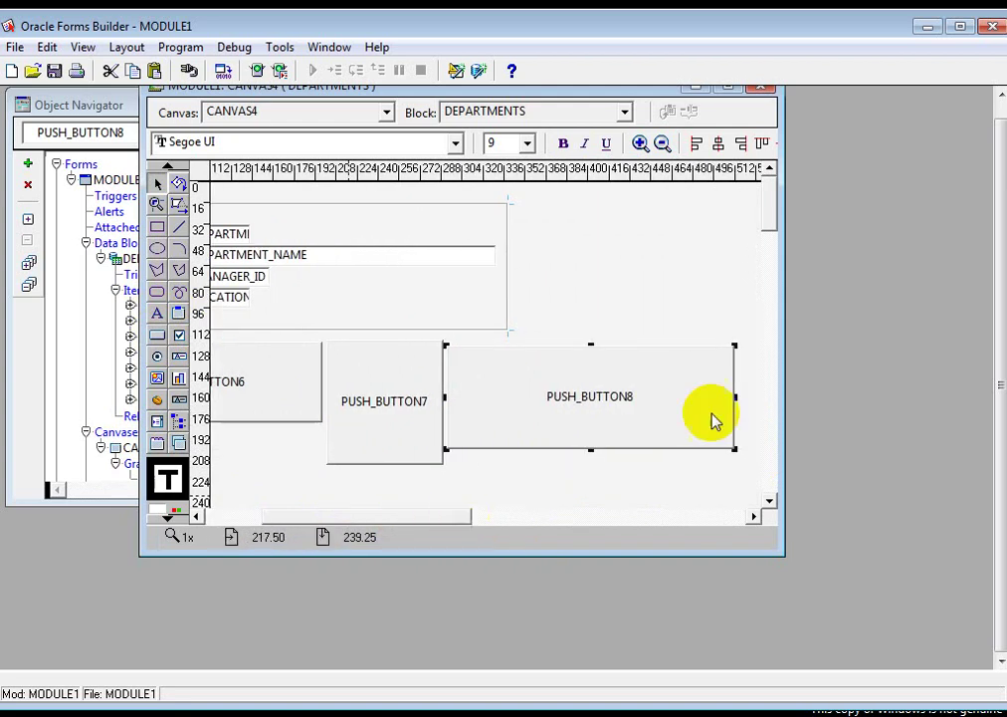
pyautogui.moveTo(737, 398); pyautogui.dragTo(681, 398)
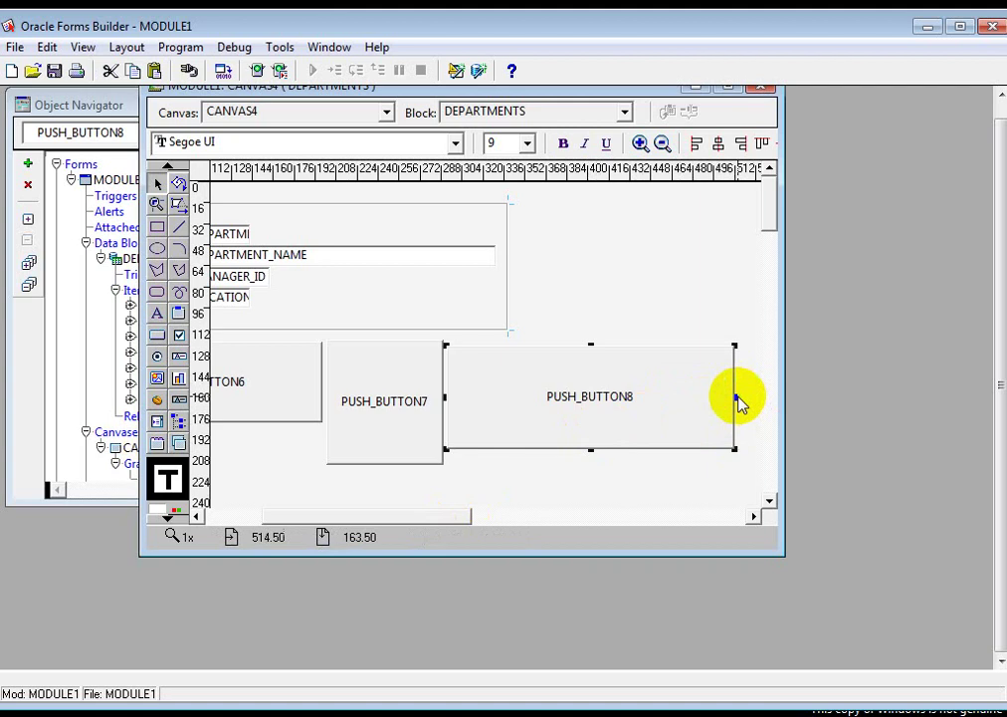
pyautogui.moveTo(737, 398); pyautogui.dragTo(678, 403)
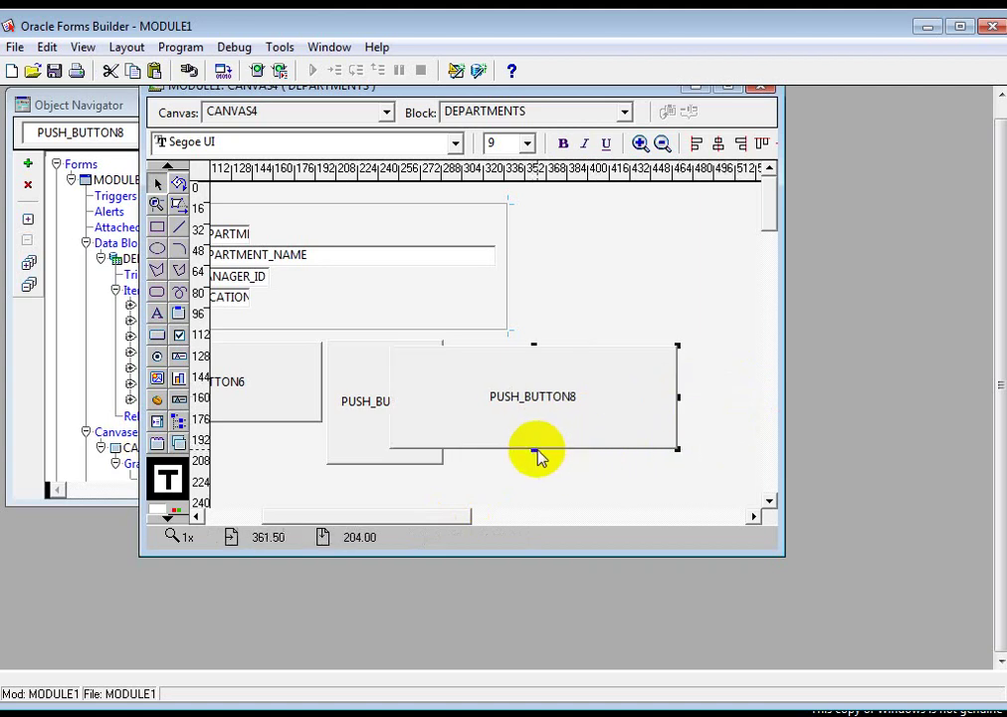
pyautogui.moveTo(536, 453); pyautogui.dragTo(540, 480)
pyautogui.moveTo(493, 427); pyautogui.dragTo(547, 432)
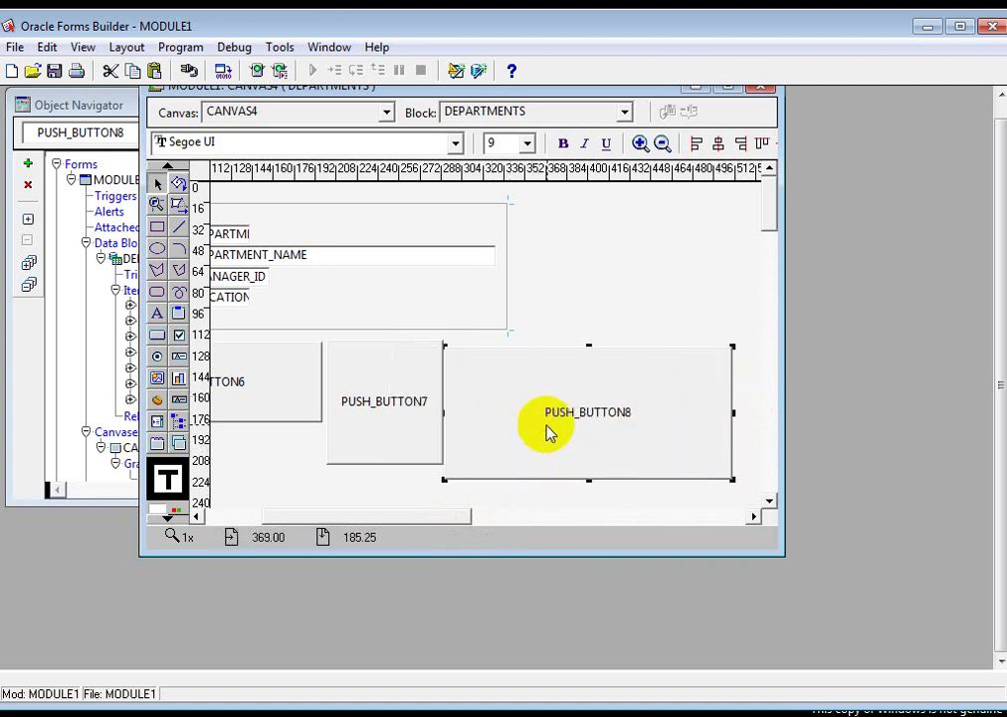
pyautogui.moveTo(445, 420); pyautogui.dragTo(515, 418)
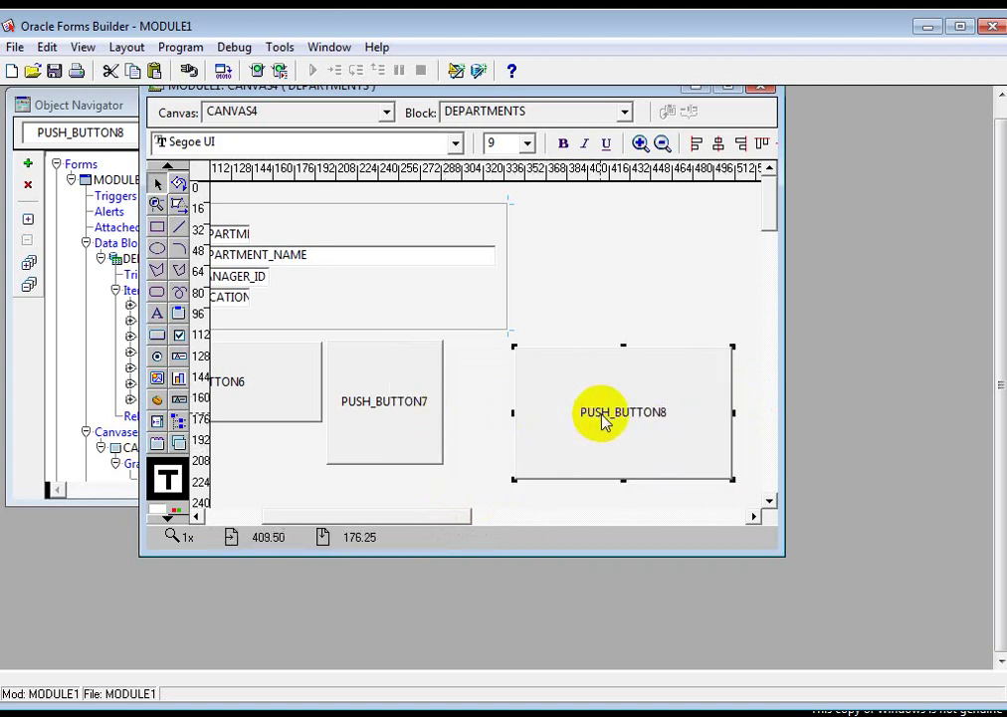
pyautogui.moveTo(602, 420); pyautogui.dragTo(492, 407)
pyautogui.moveTo(442, 518); pyautogui.dragTo(345, 517)
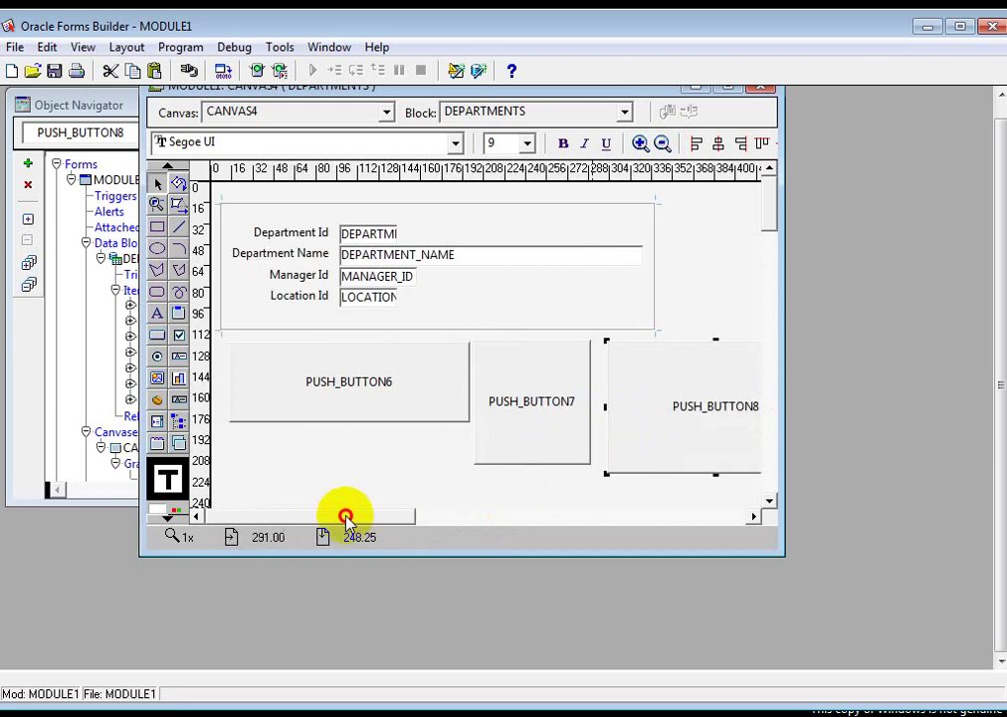
# Set the first push button's Iconic property to Yes and its icon filename to a.GIF, and leave its properties.
pyautogui.click(308, 400)
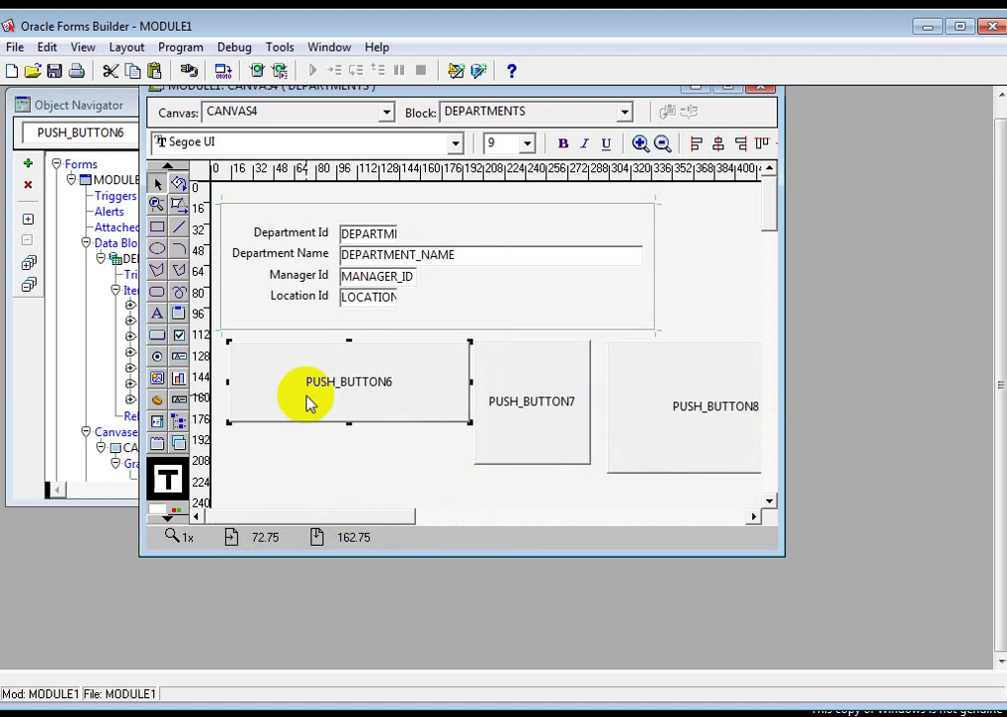
pyautogui.doubleClick(308, 398)
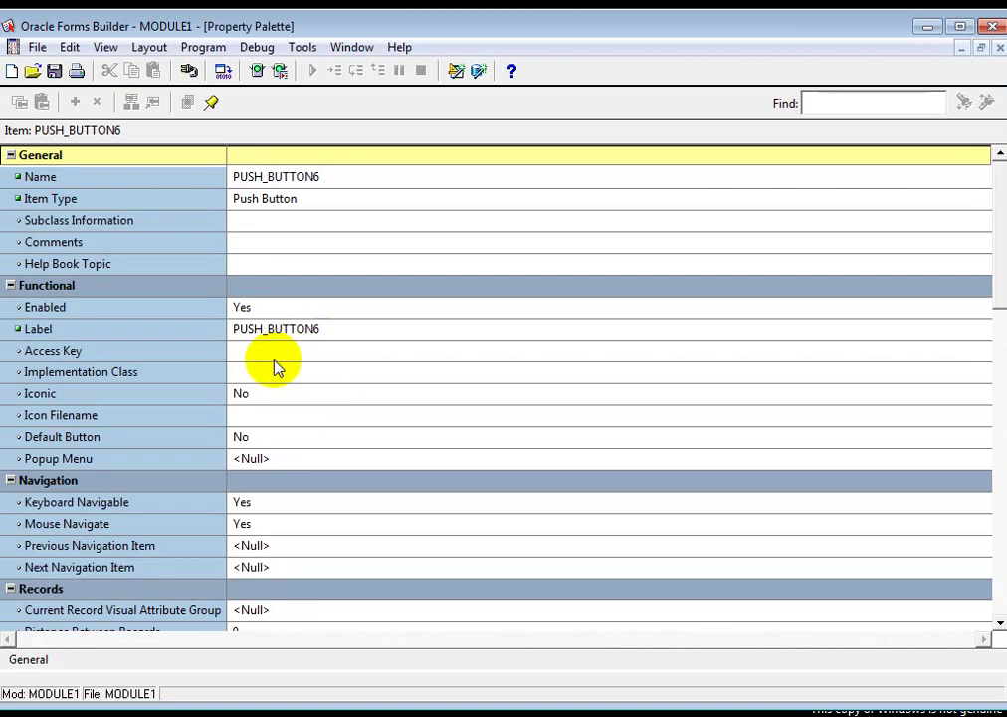
pyautogui.click(264, 396)
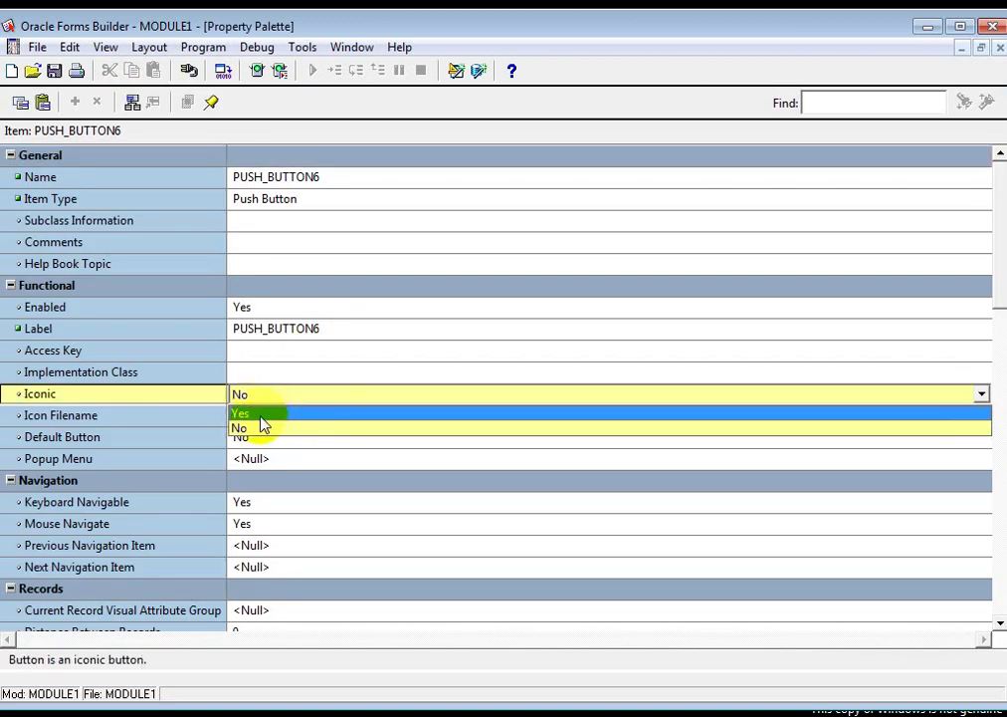
pyautogui.click(260, 412)
pyautogui.click(260, 417)
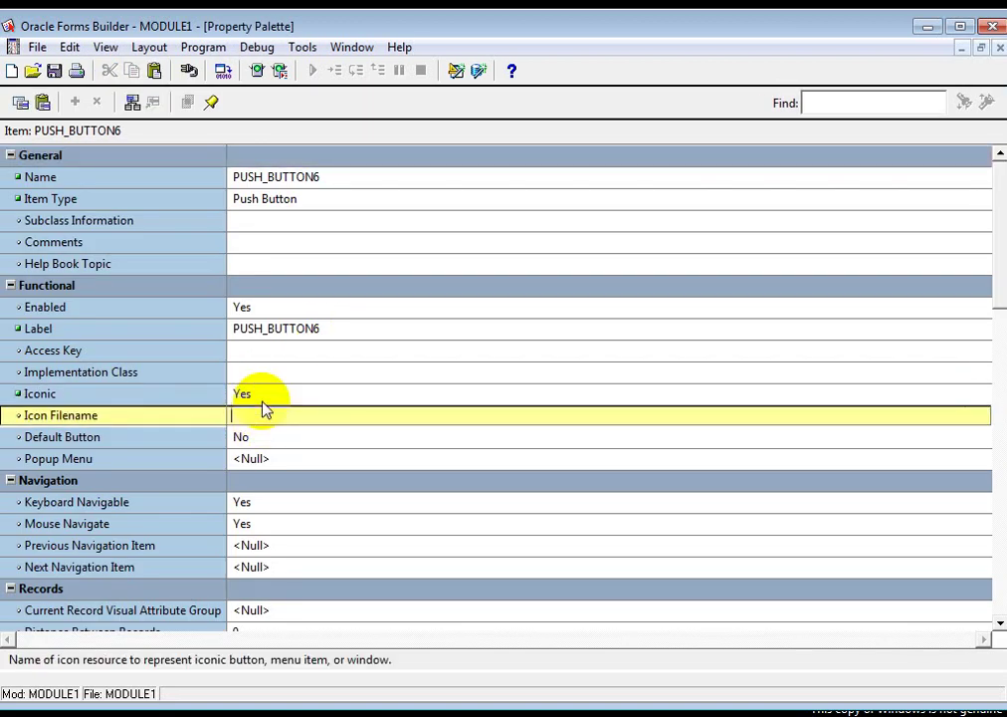
pyautogui.write('a.GIF')
pyautogui.click(276, 381)
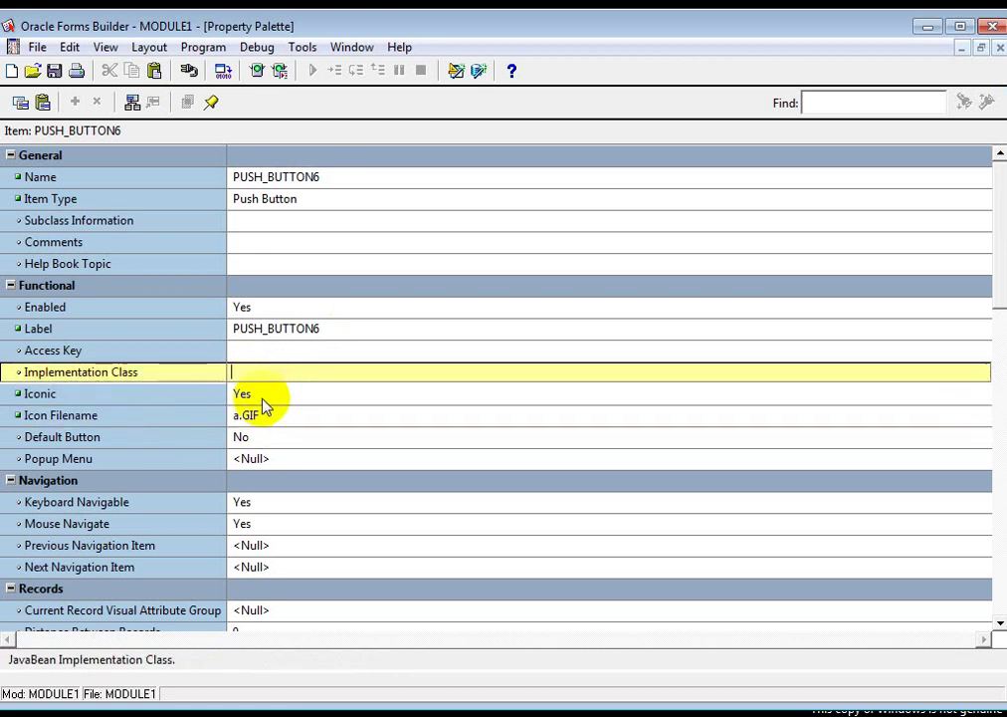
pyautogui.click(260, 398)
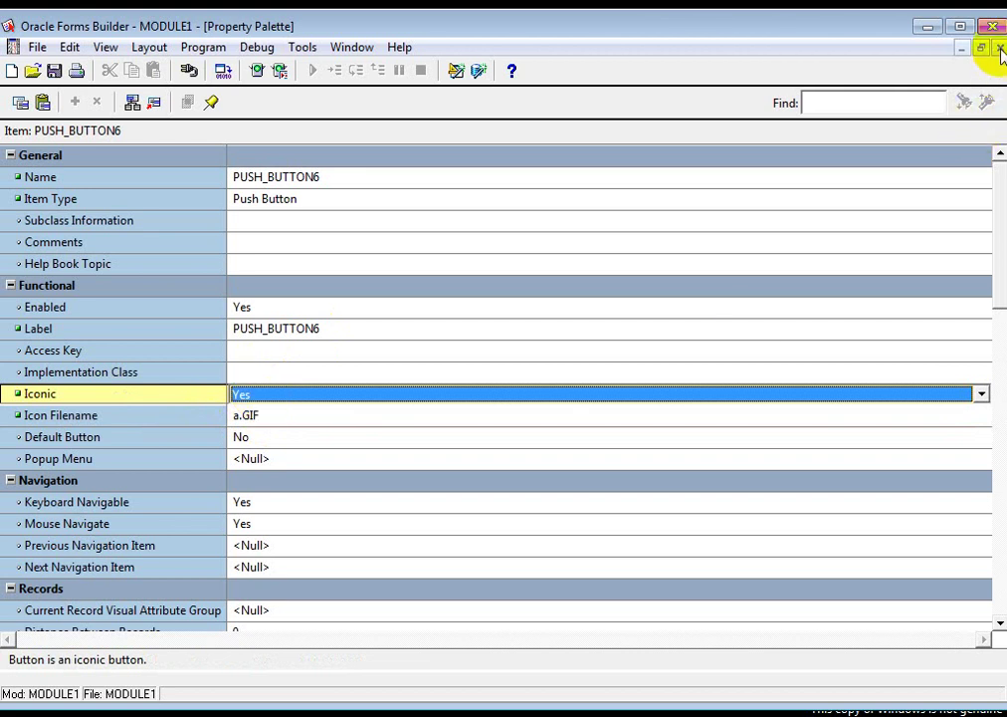
pyautogui.click(962, 46)
# Set the middle push button's Iconic property to Yes and its icon filename to b.GIF, and close its properties.
pyautogui.doubleClick(390, 379)
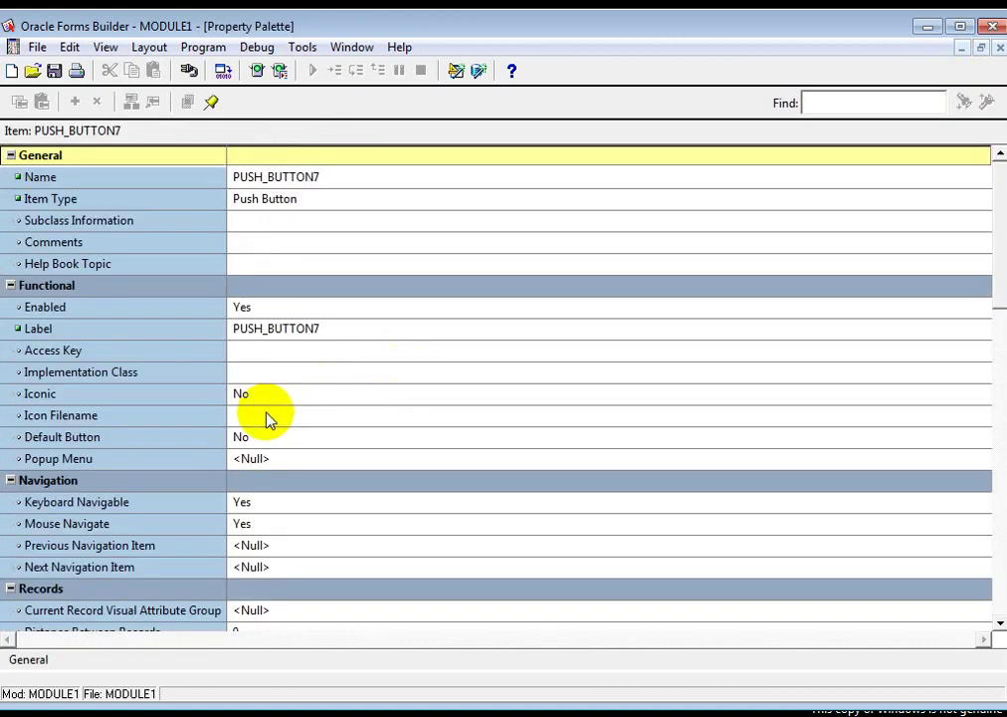
pyautogui.click(266, 395)
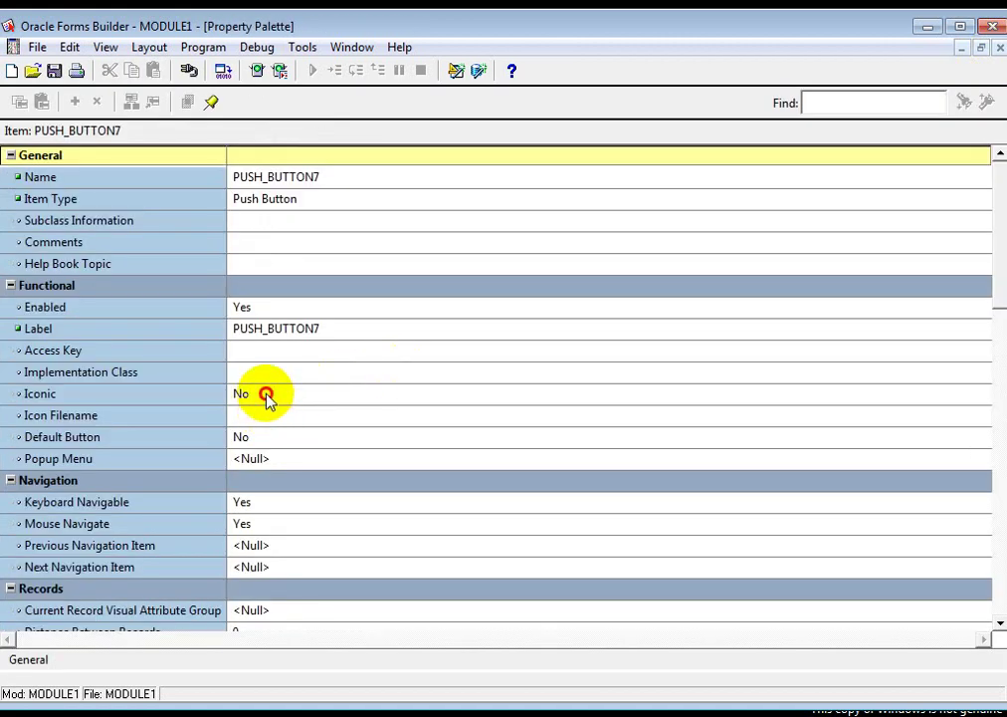
pyautogui.click(260, 413)
pyautogui.click(263, 414)
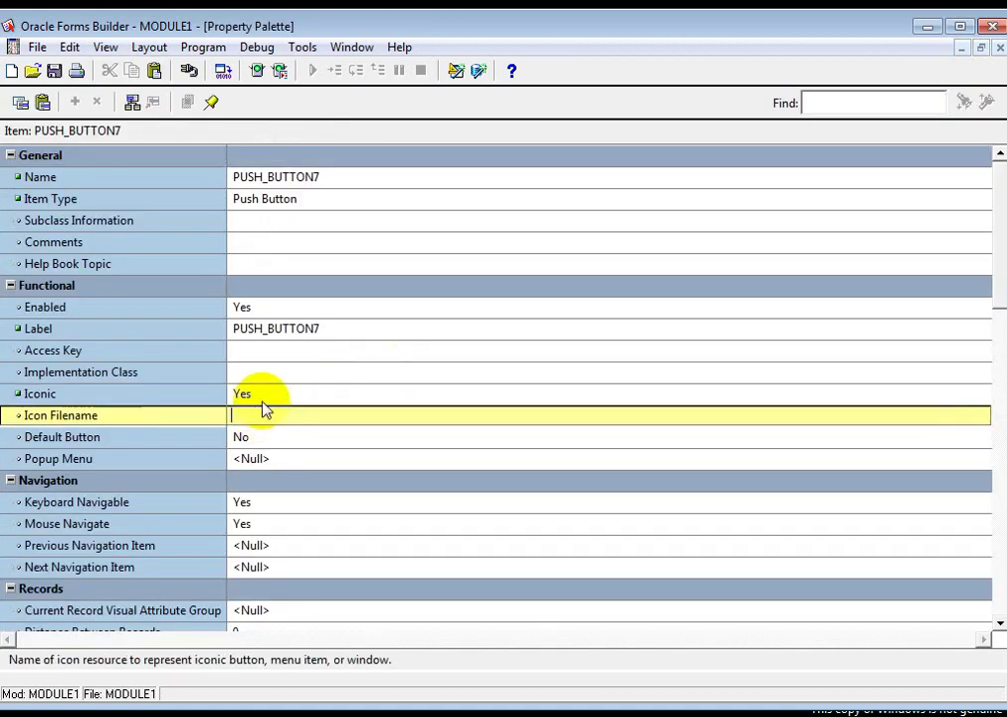
pyautogui.write('b.GIF')
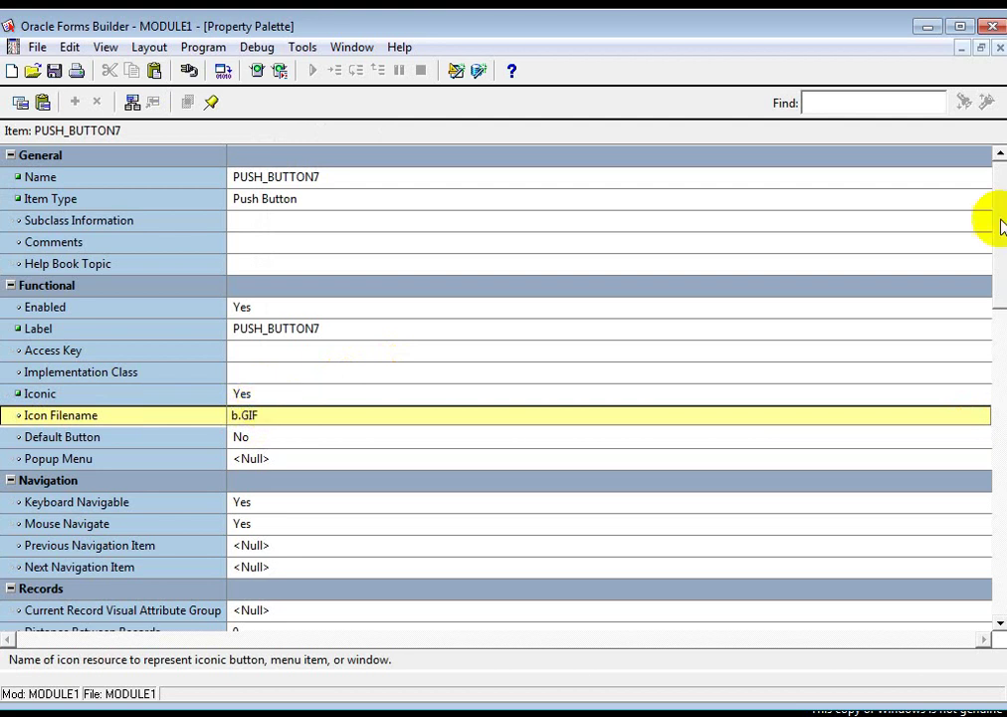
pyautogui.click(999, 47)
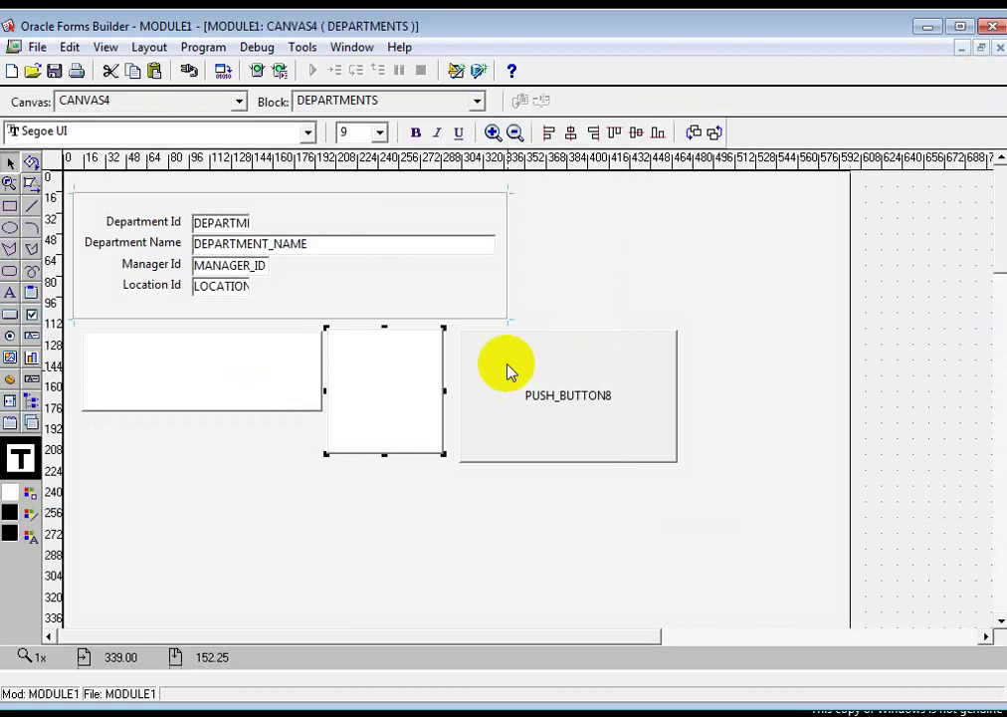
# Set the third push button's Iconic property to Yes and its icon filename to c.gif, and return to the canvas.
pyautogui.doubleClick(551, 403)
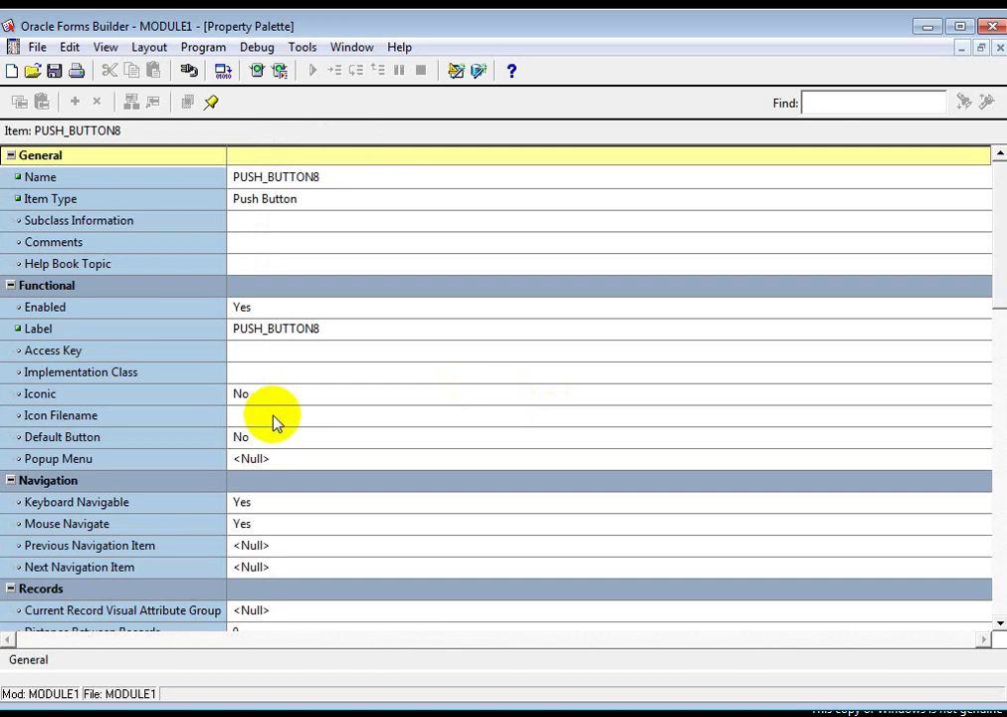
pyautogui.click(255, 401)
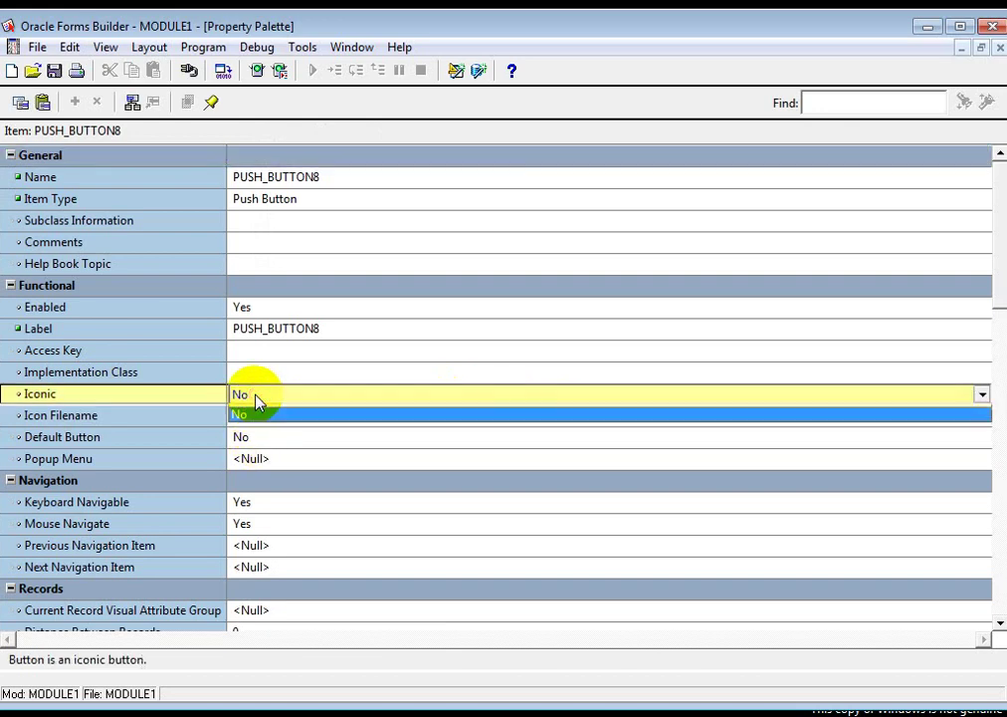
pyautogui.click(254, 416)
pyautogui.click(255, 417)
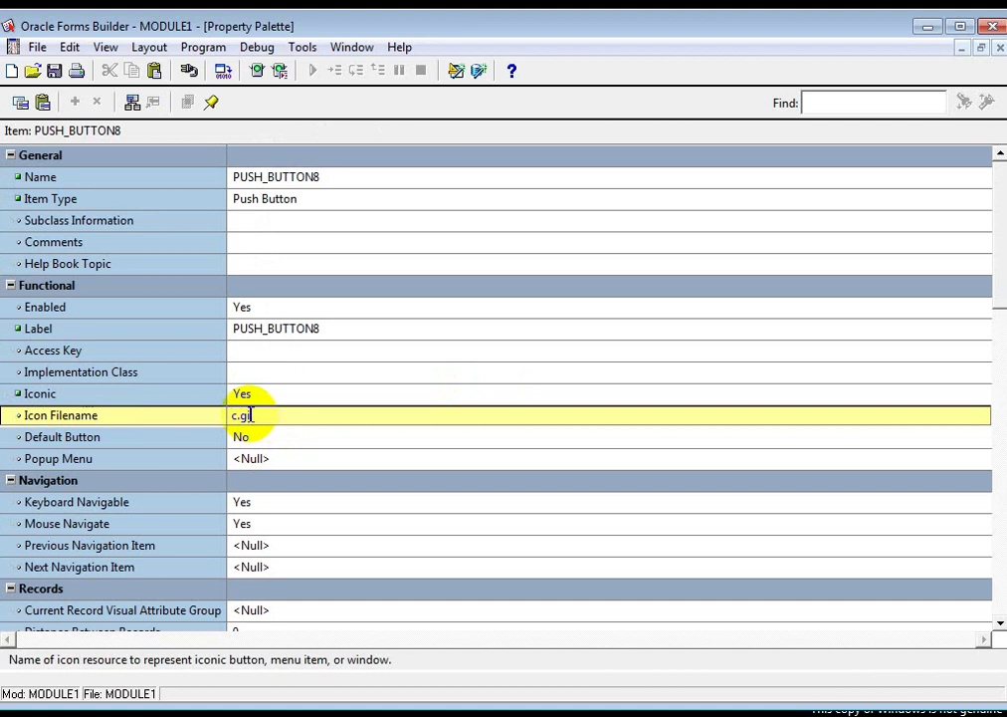
pyautogui.click(998, 48)
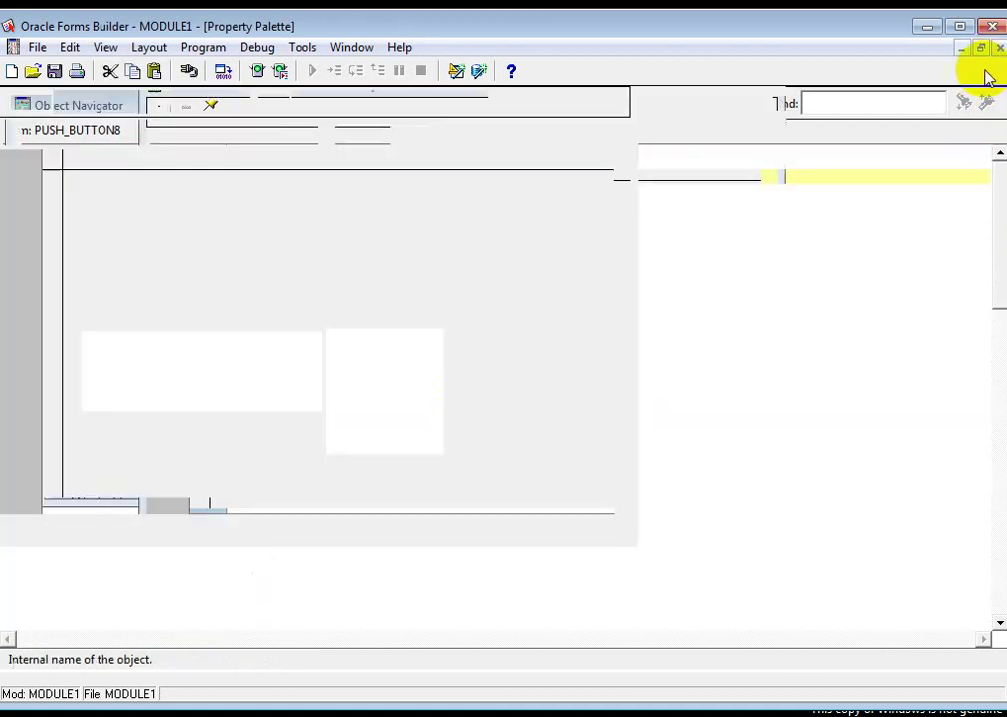
pyautogui.click(562, 533)
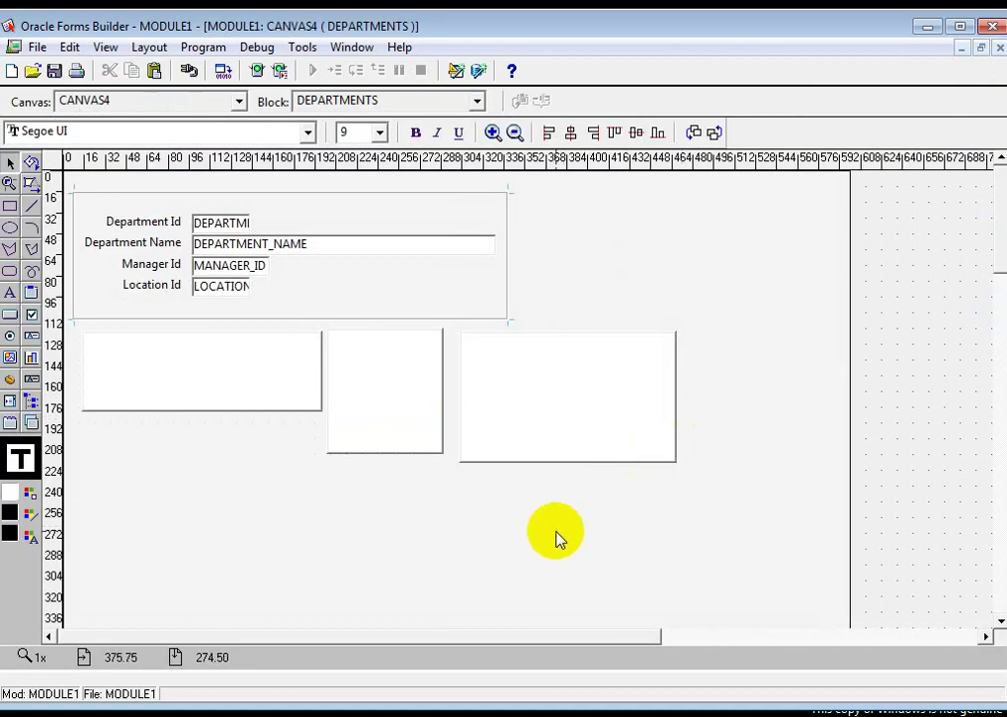
# Move the middle and third push buttons into a row side by side just below the first push button.
pyautogui.moveTo(398, 400); pyautogui.dragTo(149, 489)
pyautogui.moveTo(497, 416); pyautogui.dragTo(252, 513)
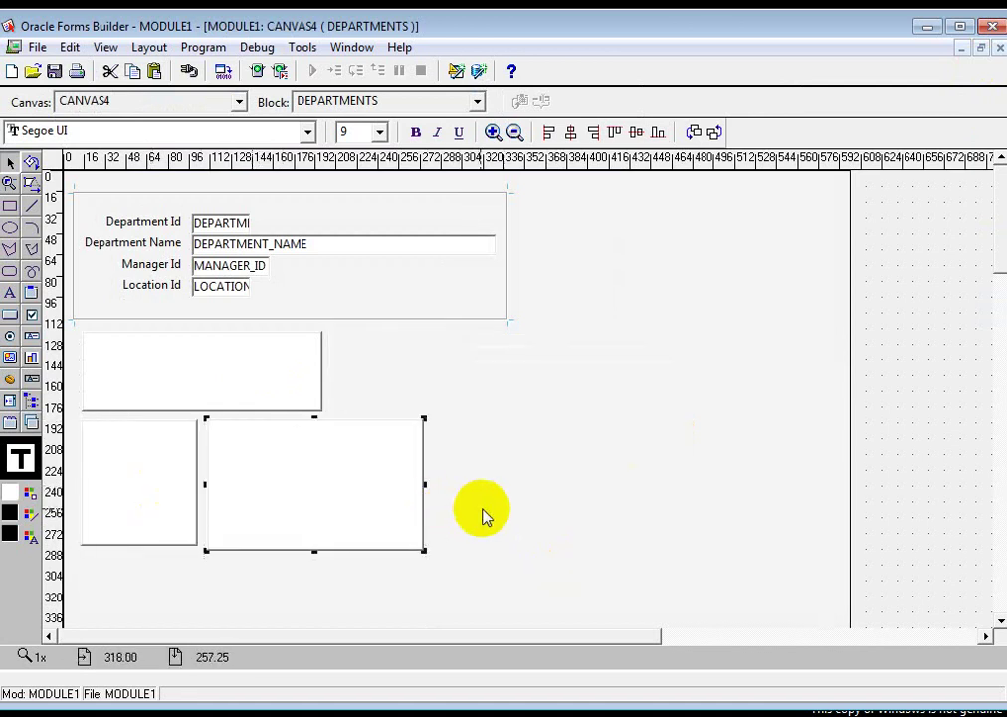
pyautogui.click(483, 518)
# Compile the module and run the form to check the icons on the three push buttons, and close the browser.
pyautogui.click(220, 71)
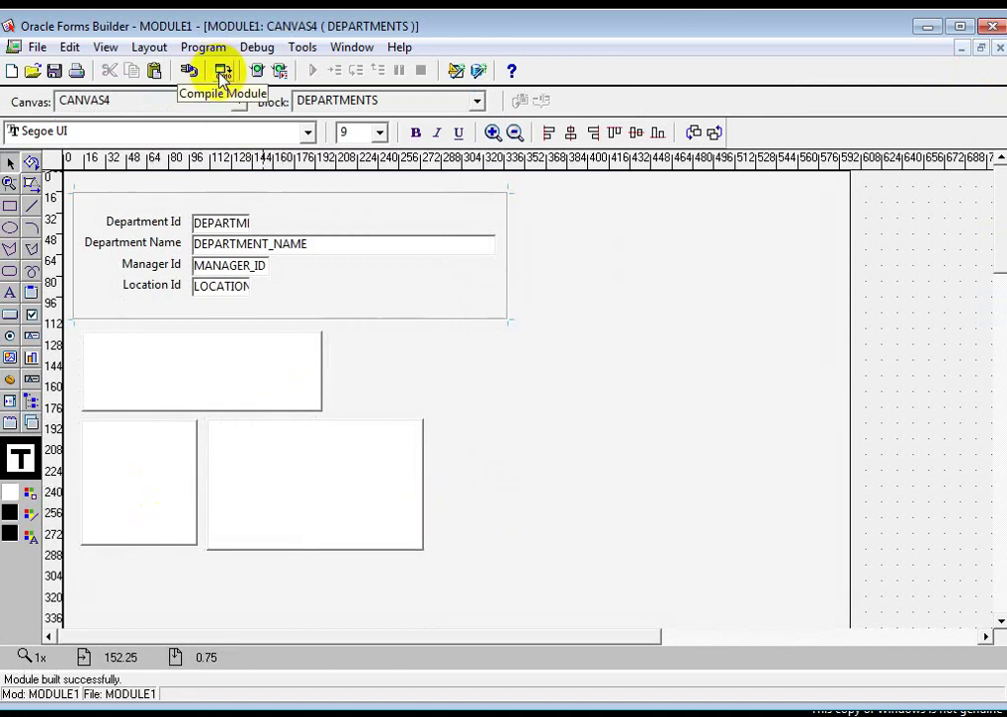
pyautogui.click(258, 71)
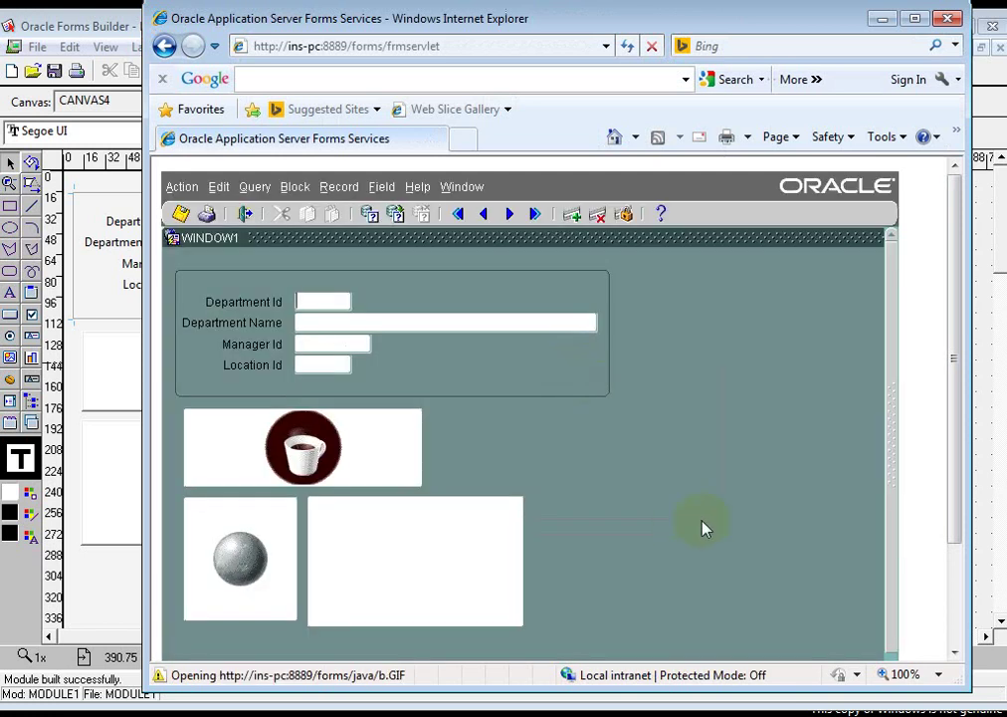
pyautogui.click(394, 607)
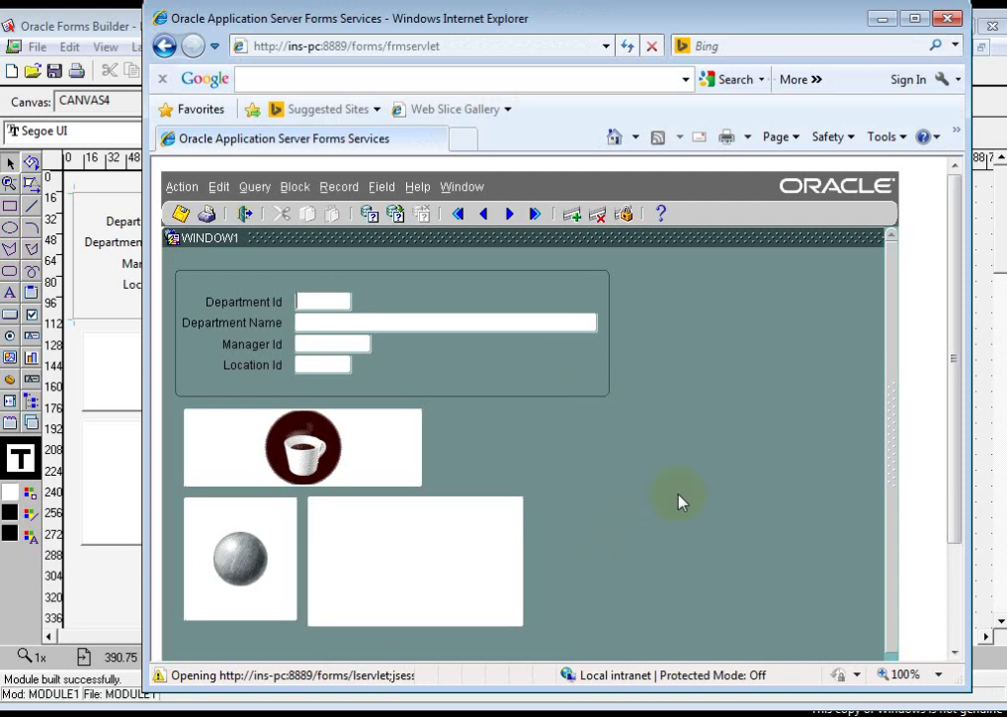
pyautogui.click(949, 18)
# Try icon filename c without an extension for the third push button, and run the form to check its icon.
pyautogui.doubleClick(310, 488)
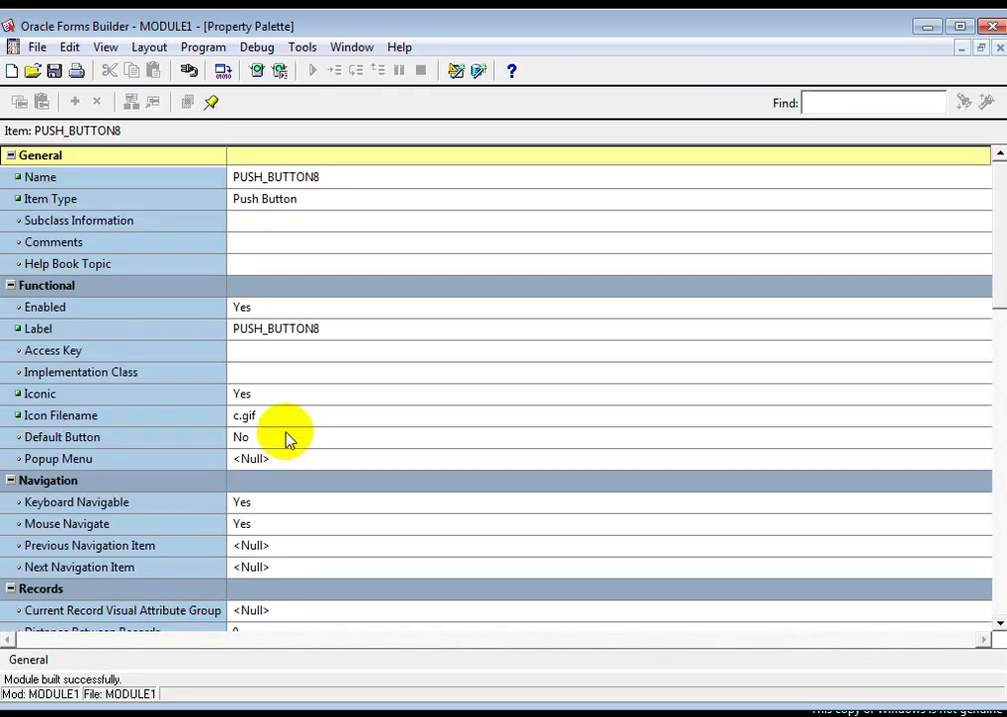
pyautogui.click(283, 417)
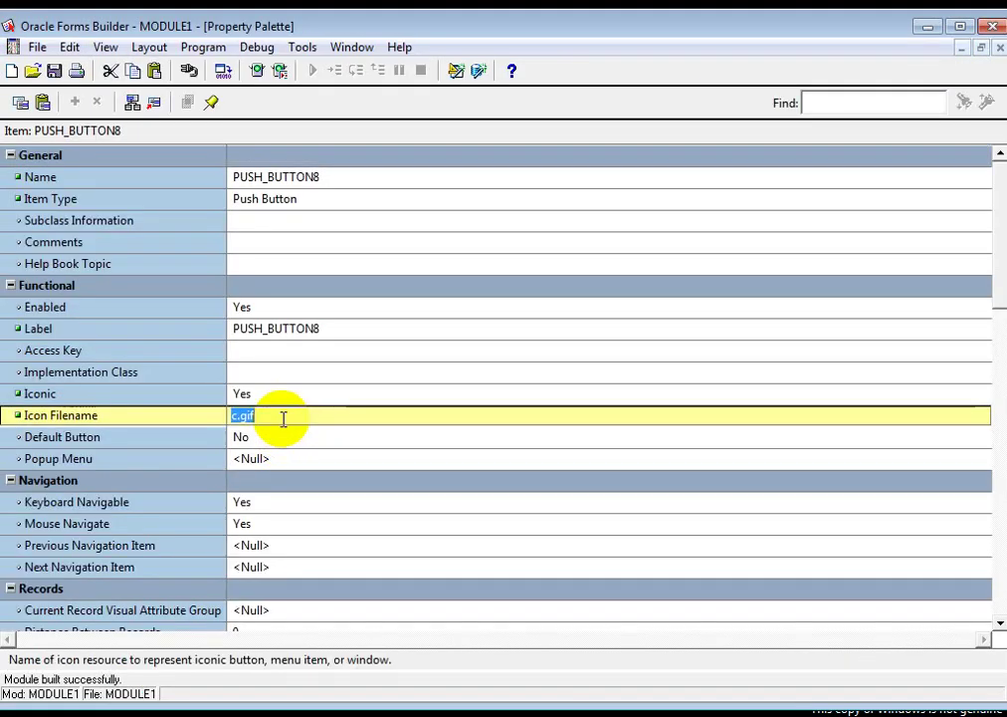
pyautogui.write('c')
pyautogui.click(289, 398)
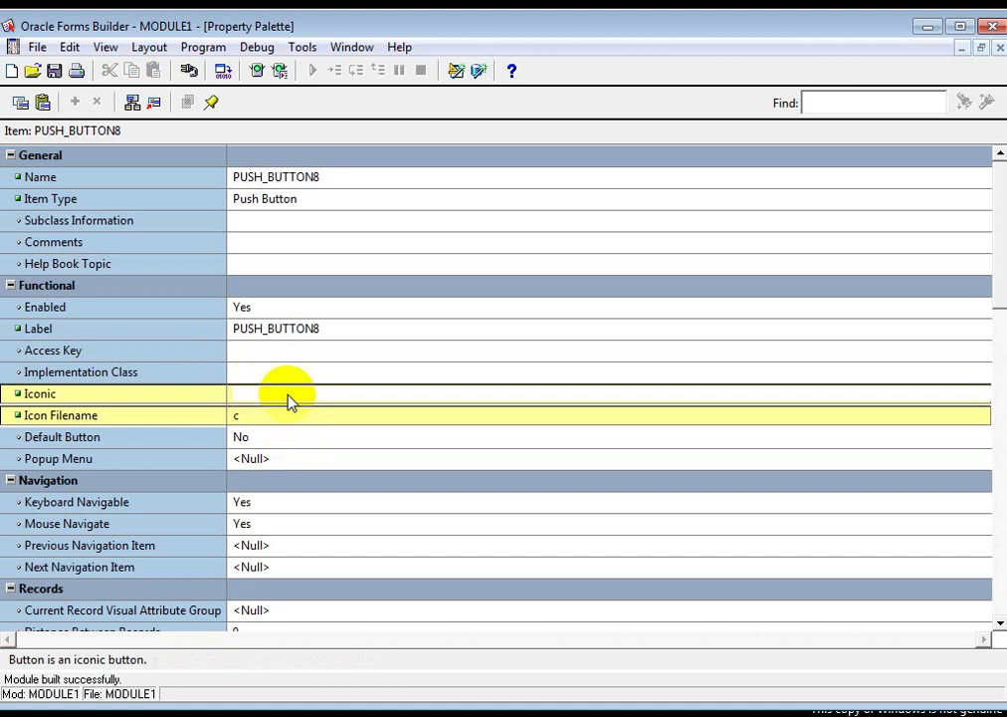
pyautogui.click(284, 414)
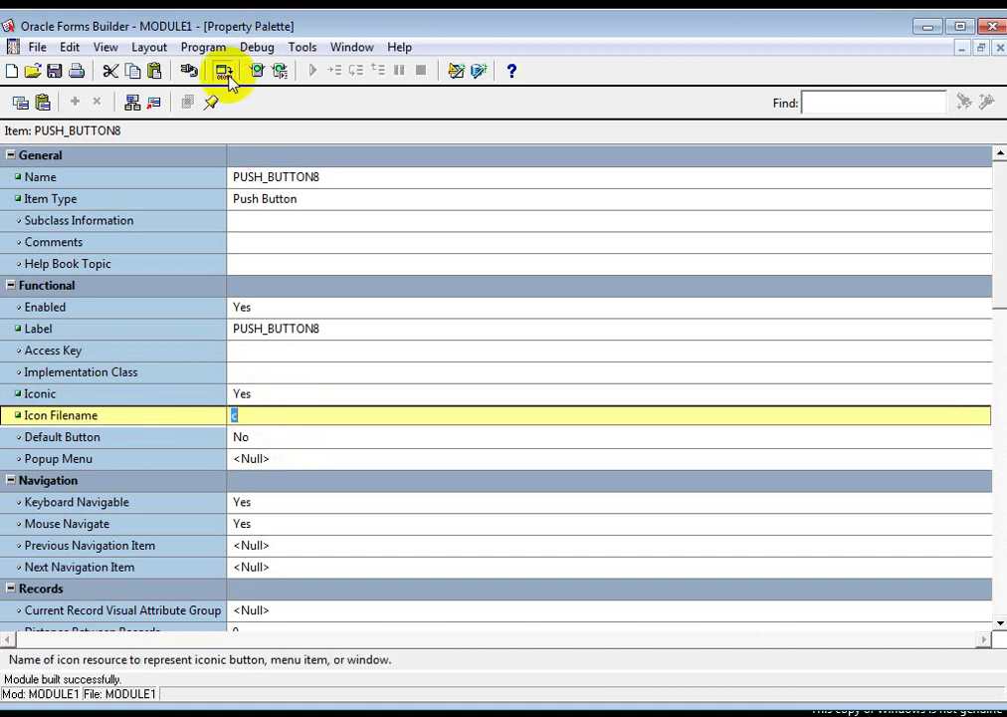
pyautogui.click(260, 72)
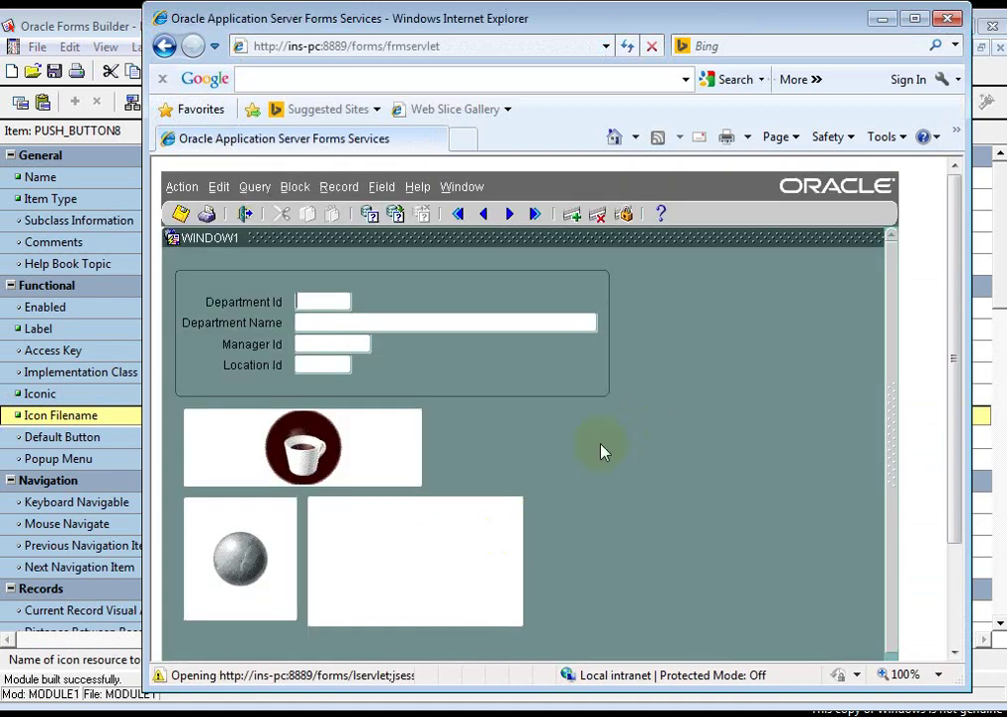
pyautogui.click(947, 17)
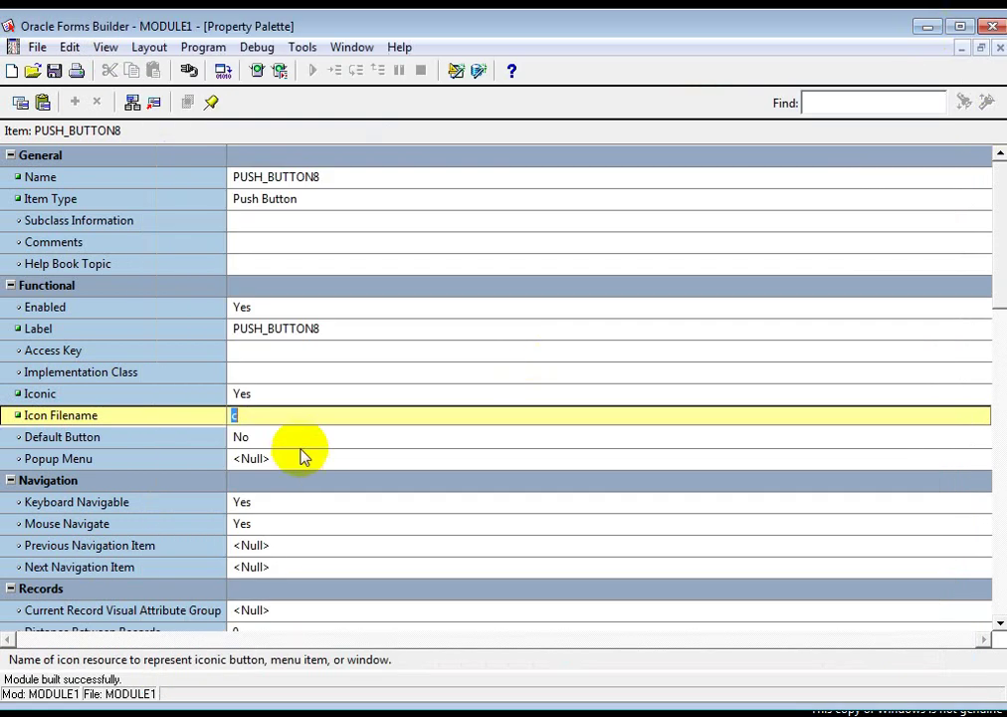
# Set the third push button's icon filename to c.GIF in uppercase, and compile and run the form.
pyautogui.click(258, 417)
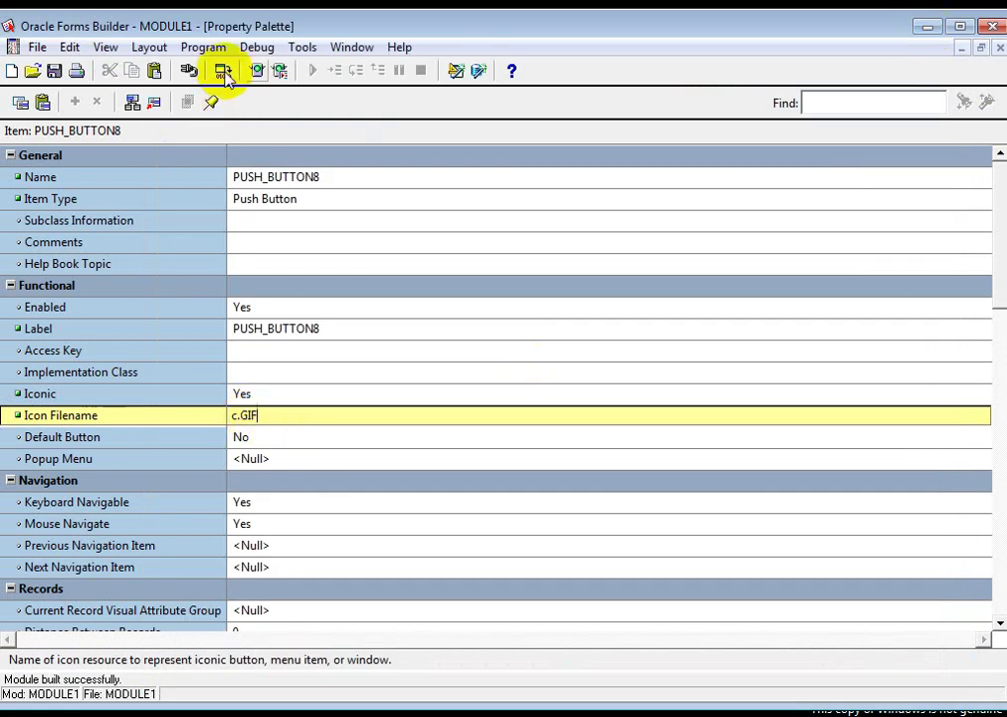
pyautogui.click(224, 69)
pyautogui.click(256, 70)
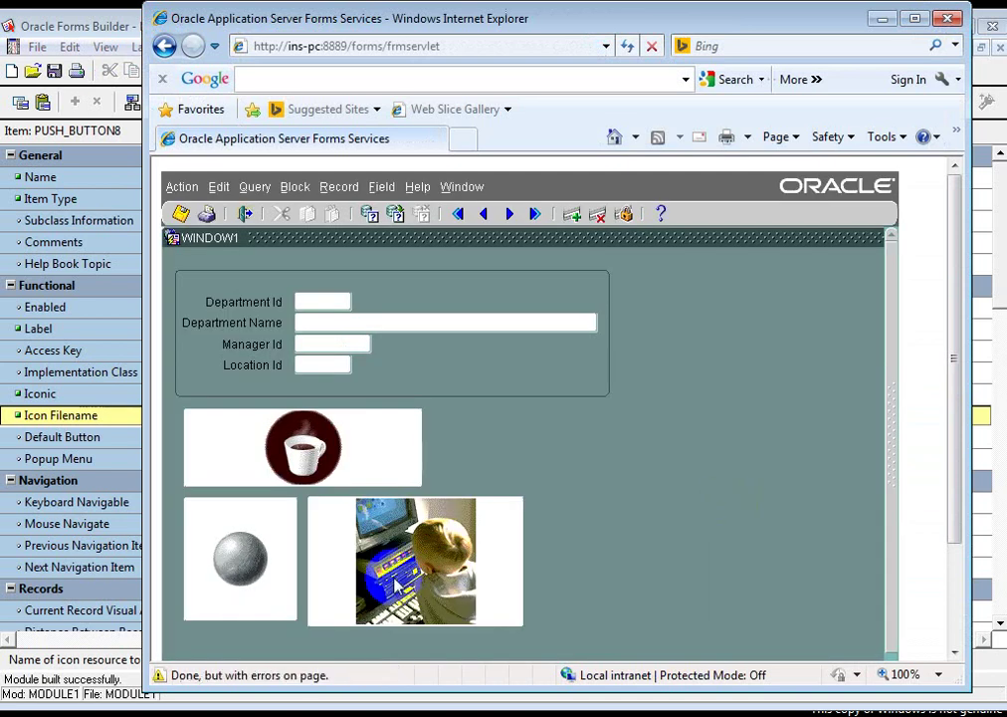
# Test the three iconic push buttons in the running form.
pyautogui.click(341, 478)
pyautogui.click(251, 545)
pyautogui.click(403, 537)
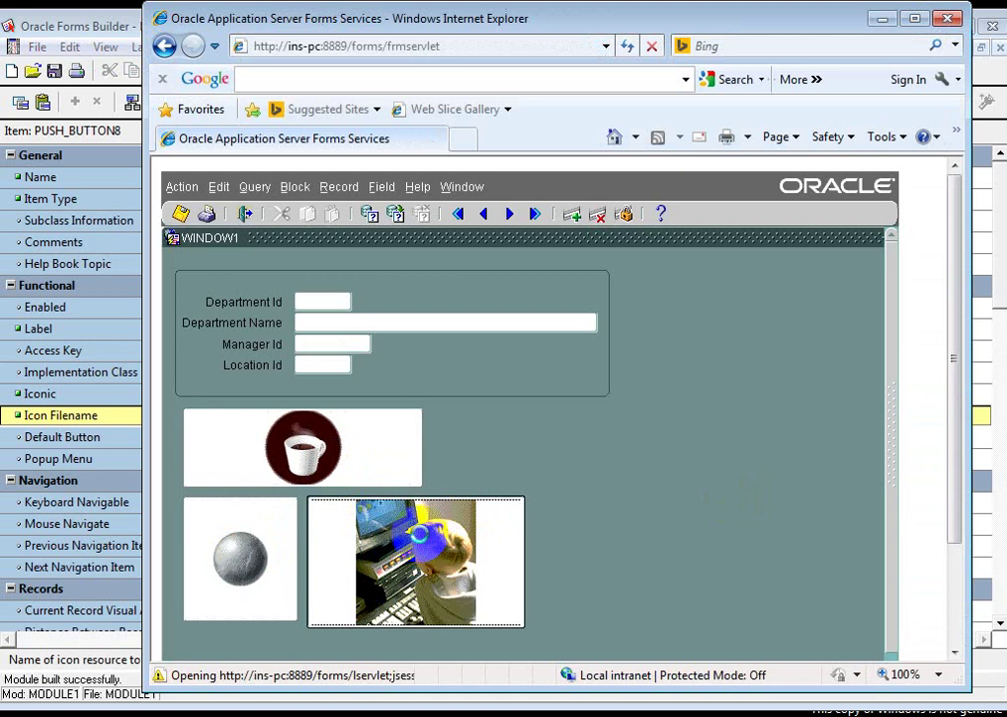
pyautogui.click(264, 563)
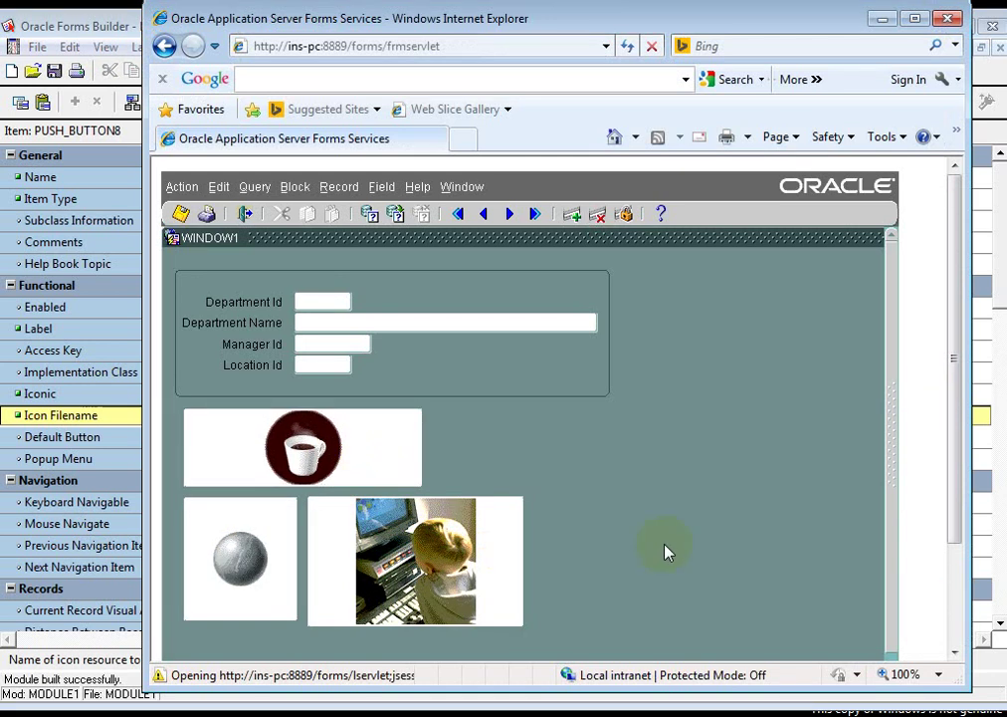